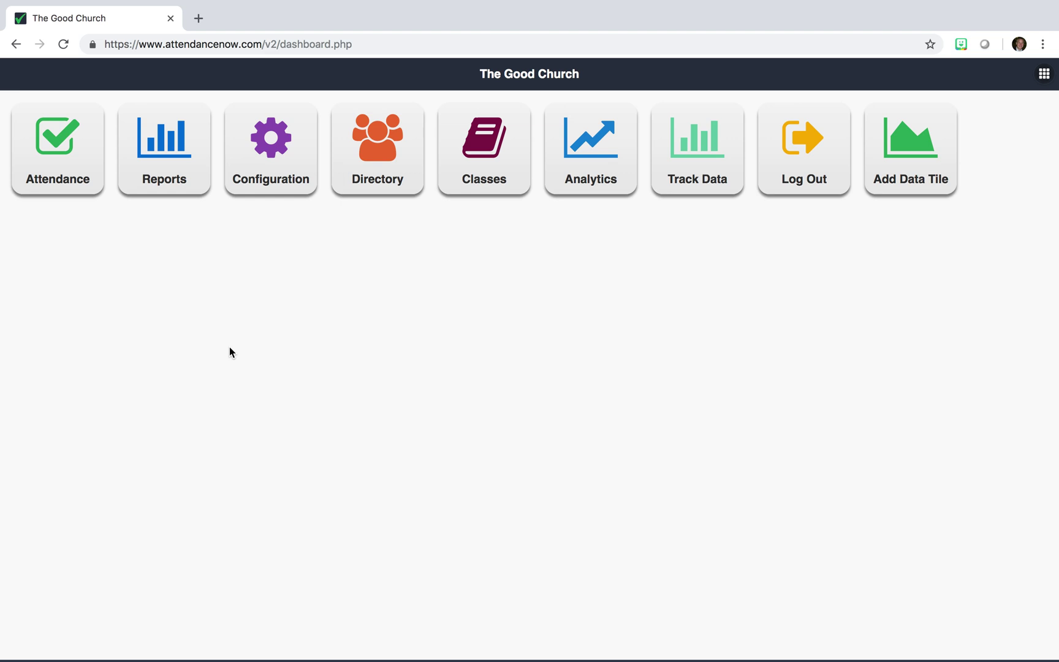
Step: Open the group management page within the configuration settings
click(258, 179)
click(516, 266)
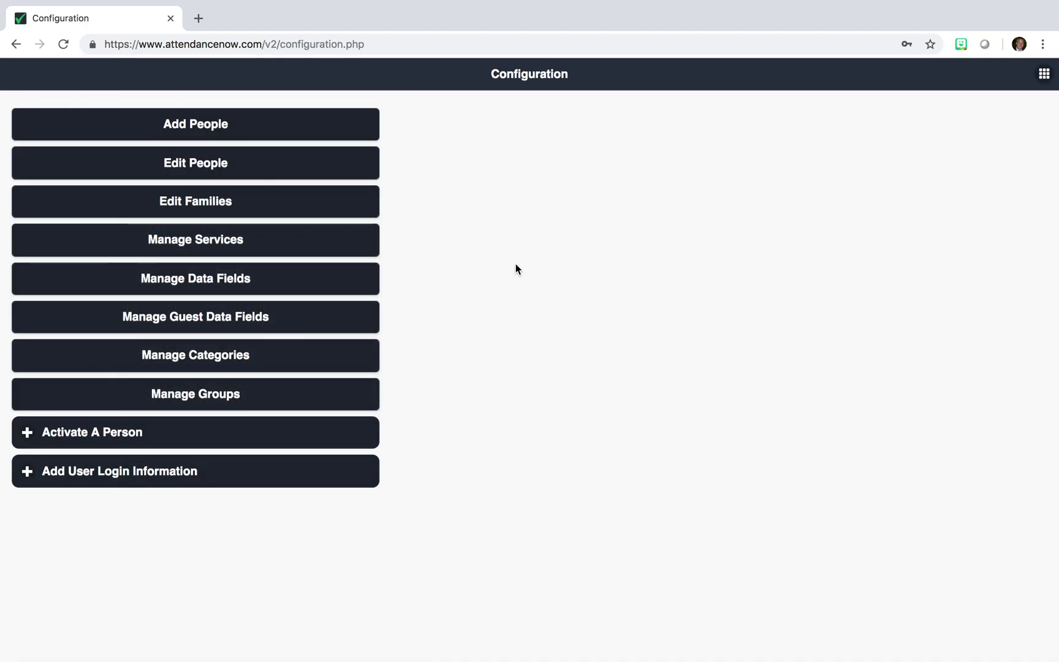
click(199, 407)
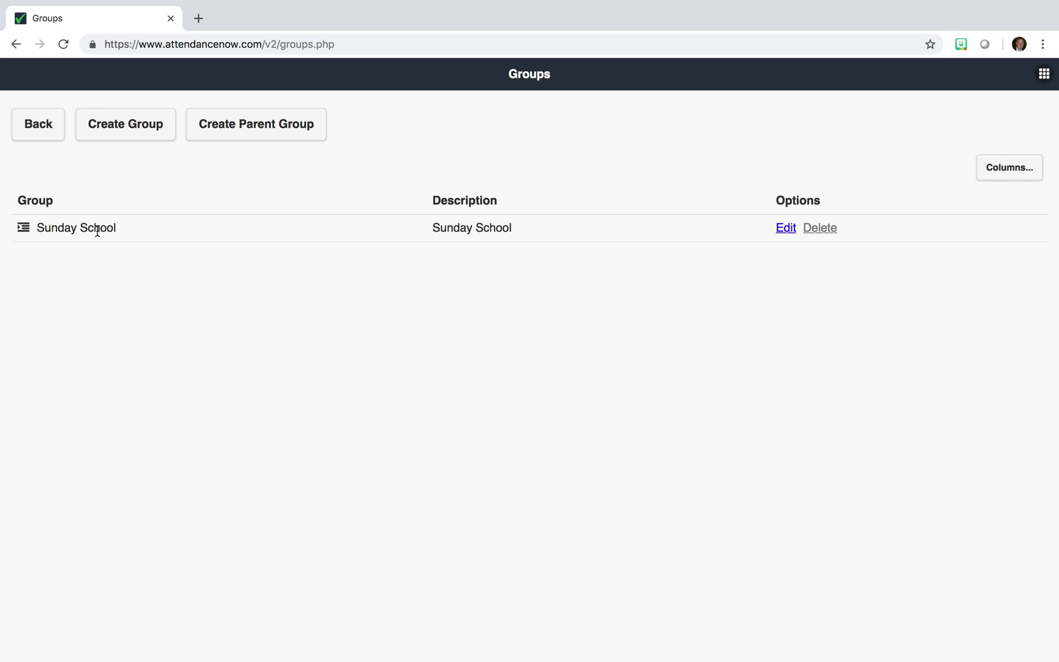
Step: Create a group with the name and description Youth under the parent group Sunday School
click(137, 136)
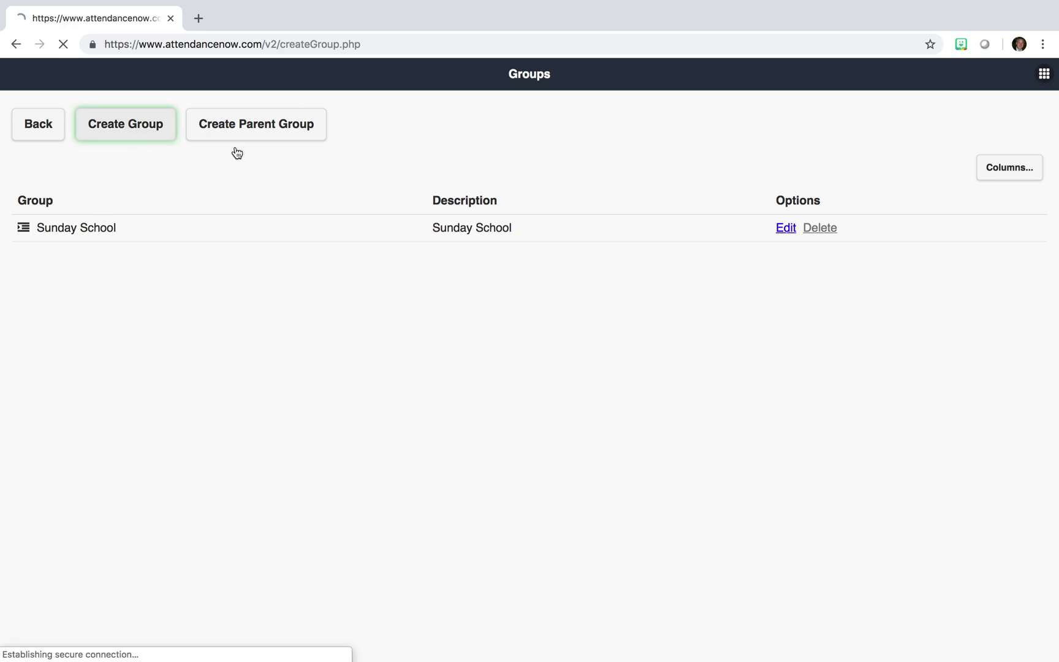
click(270, 136)
text(Youth)
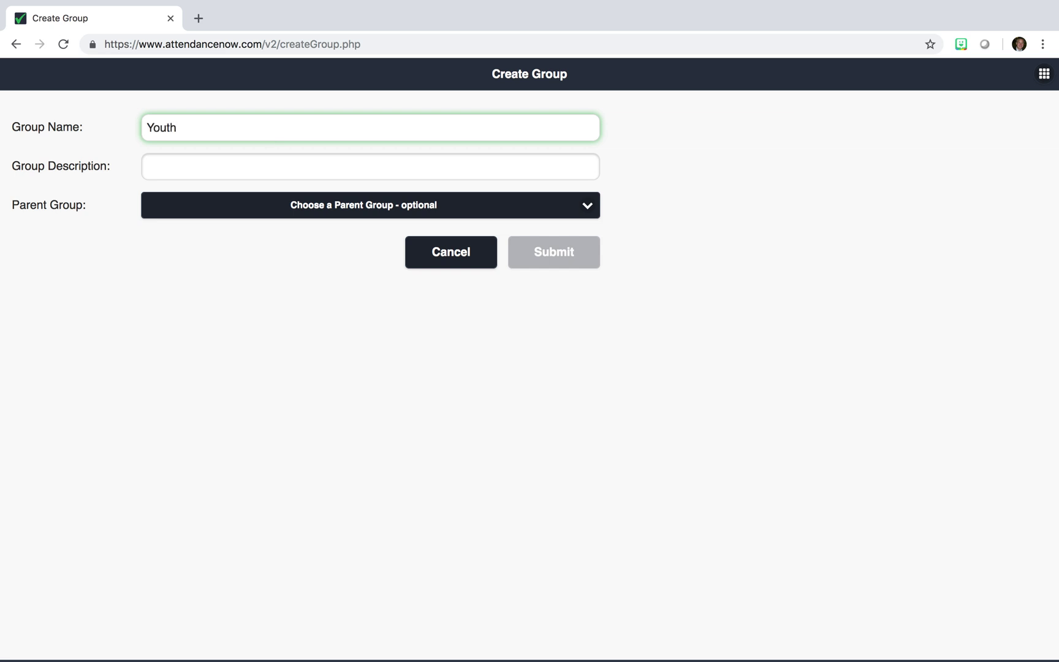
key(Tab)
text(Youth)
click(368, 209)
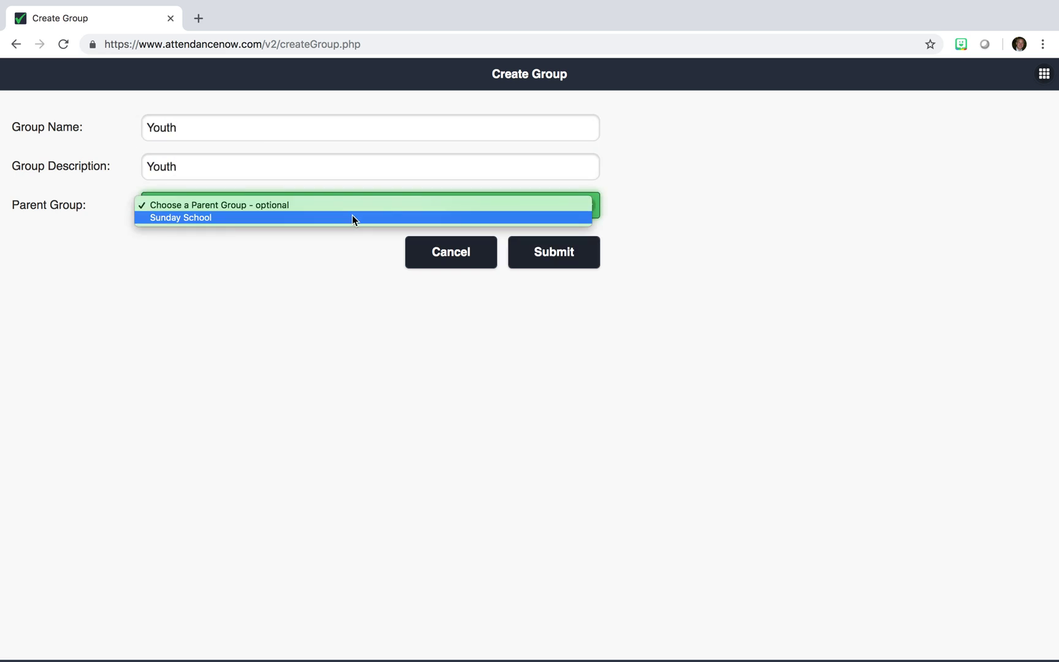
click(325, 221)
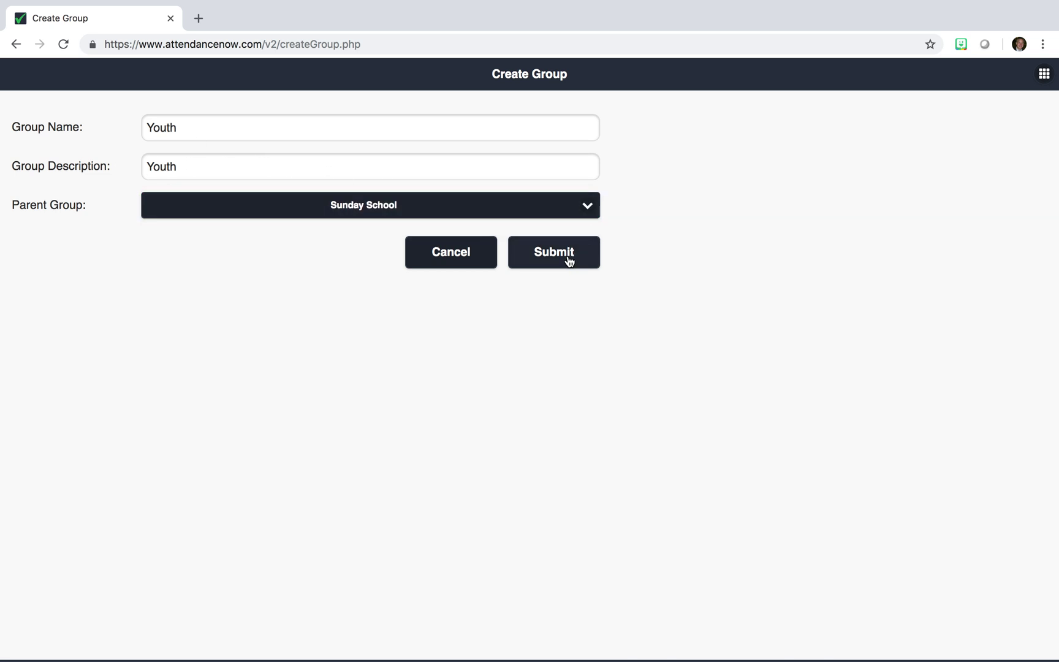
click(567, 258)
click(654, 130)
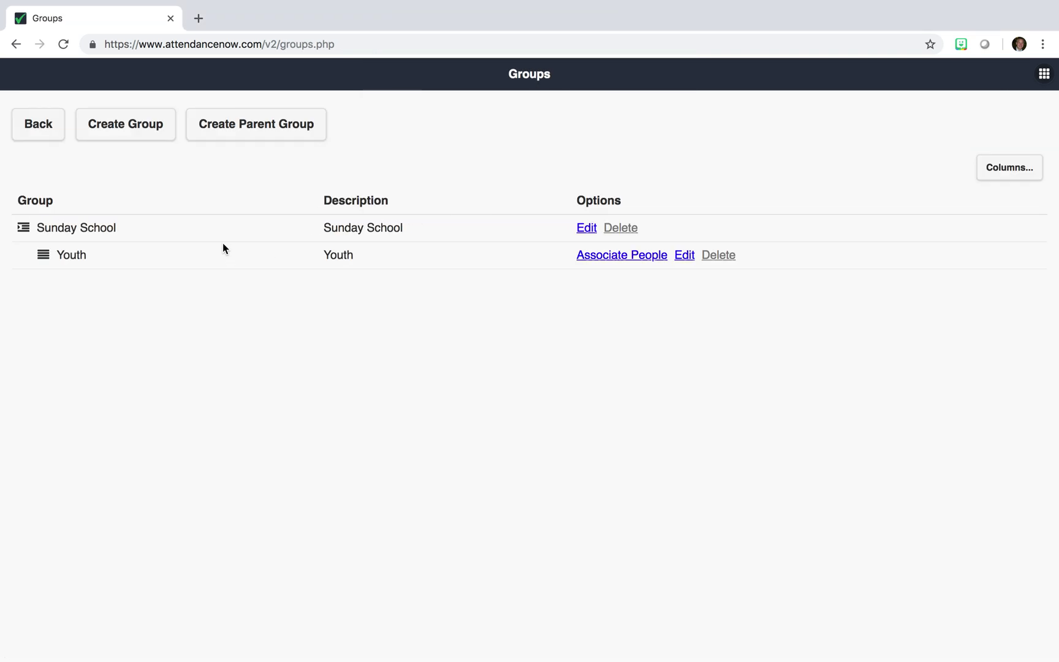
Step: Start another new group and fill in its name and description as Childrens
click(141, 135)
click(260, 134)
text(Childrens)
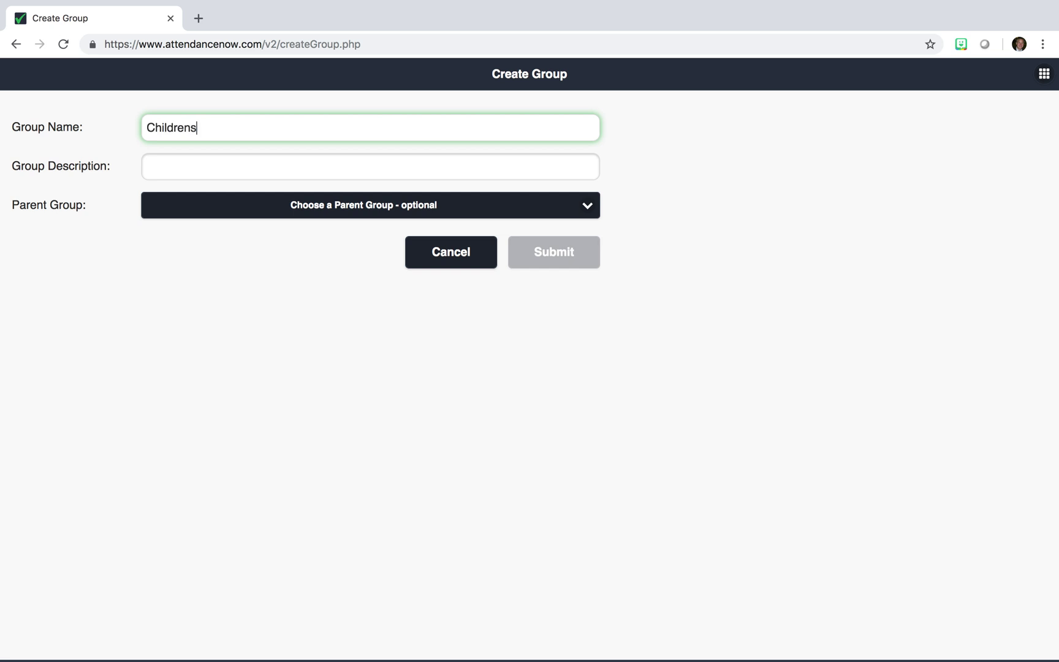
click(237, 144)
double_click(215, 132)
key(super+c)
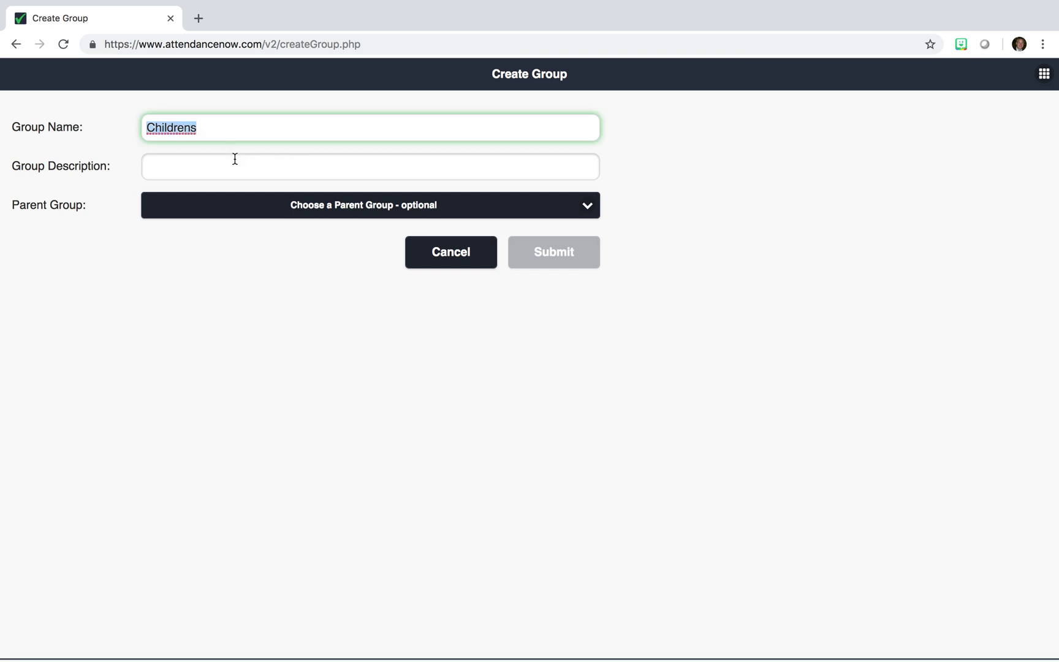
click(225, 161)
key(super+v)
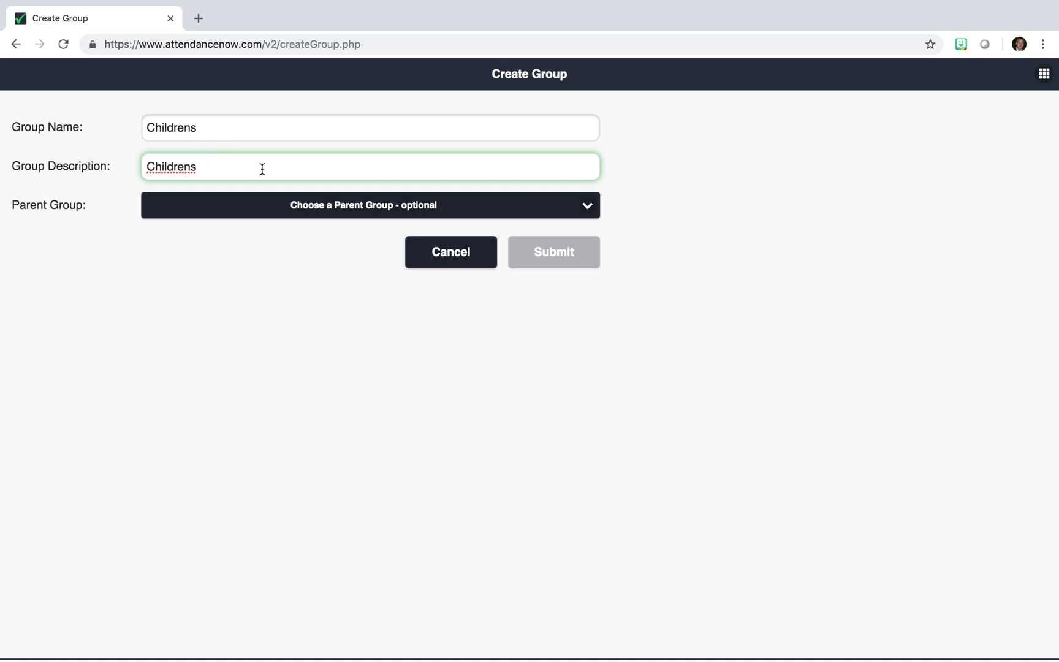
Step: Correct the new group's name and description to Children
click(228, 129)
key(BackSpace)
click(242, 159)
key(Up)
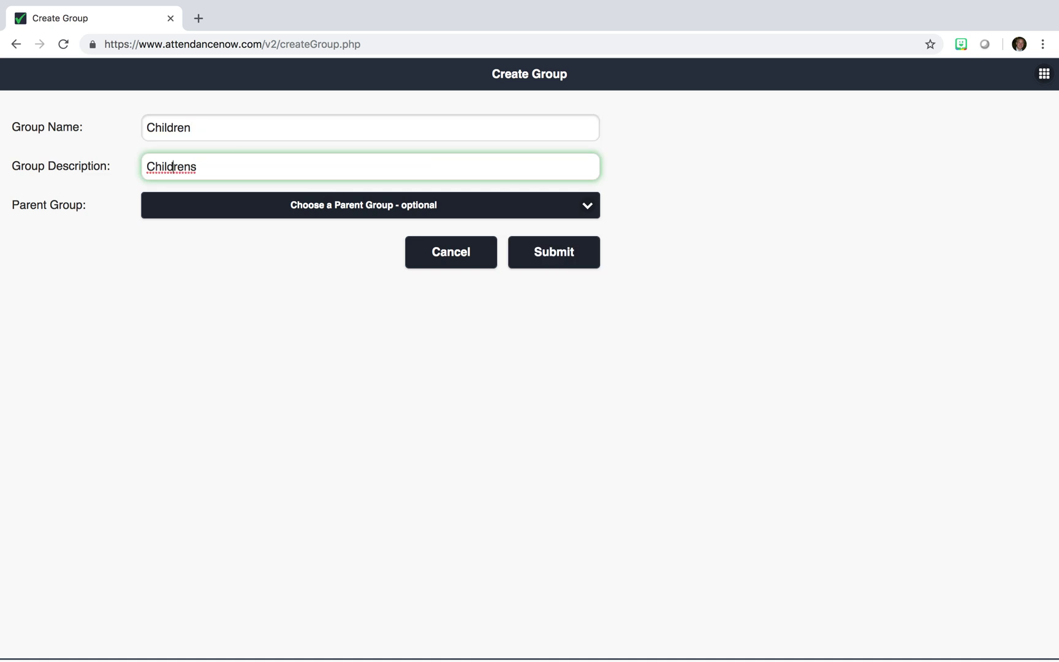
key(BackSpace)
Step: Set the new group's parent to Sunday School and submit the group
click(498, 207)
click(388, 219)
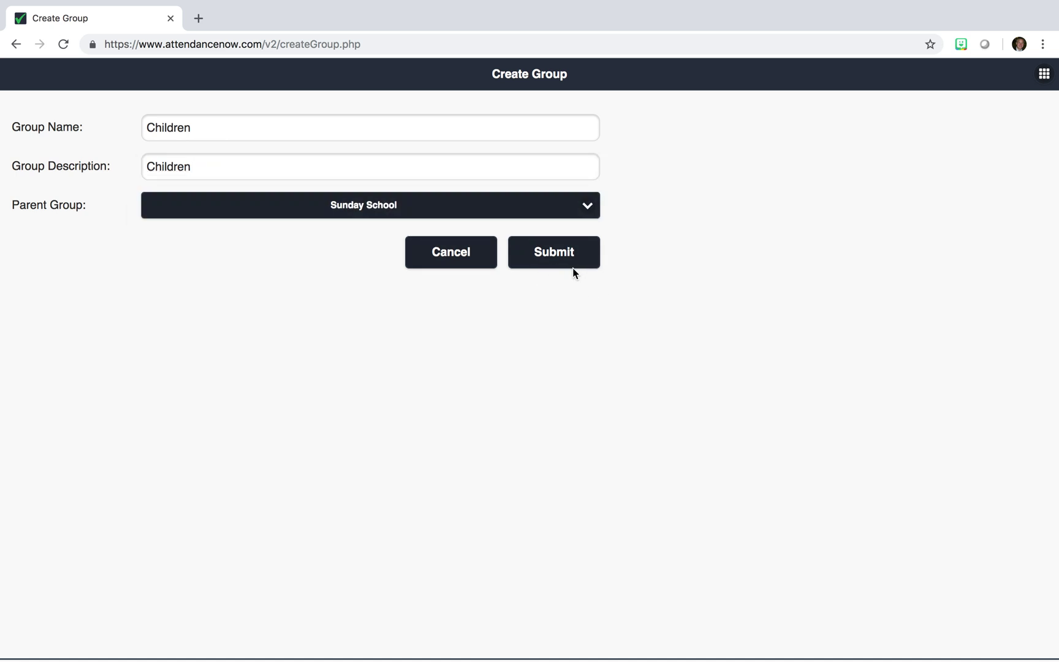
click(554, 255)
click(668, 135)
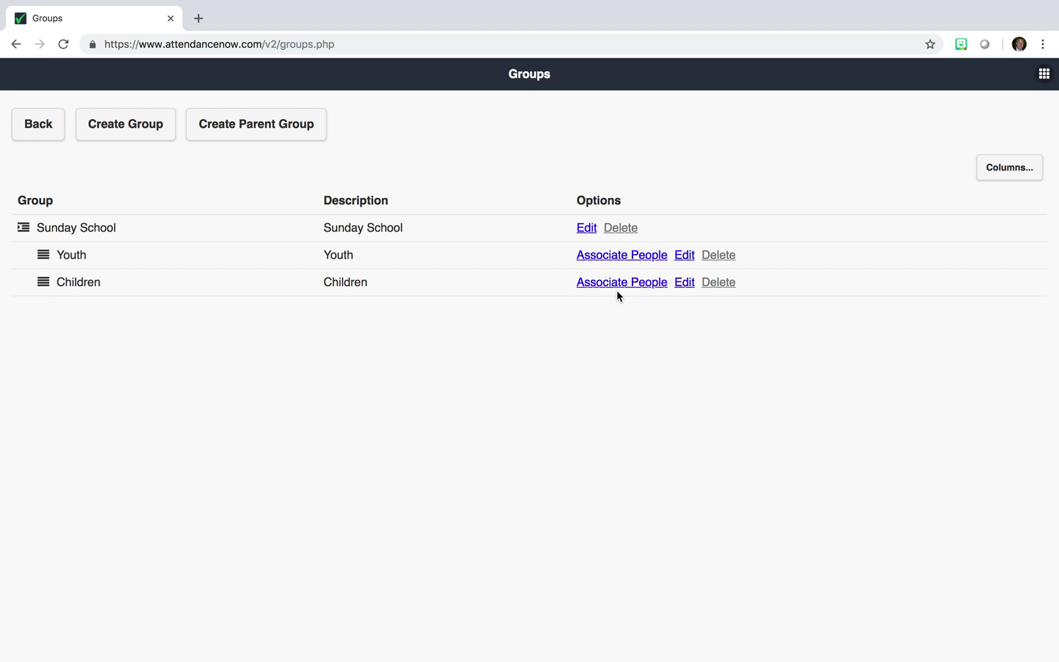
Step: Search people for "a", associate the second, third, fourth, seventh and eighth matches with the Youth group, and save
click(613, 256)
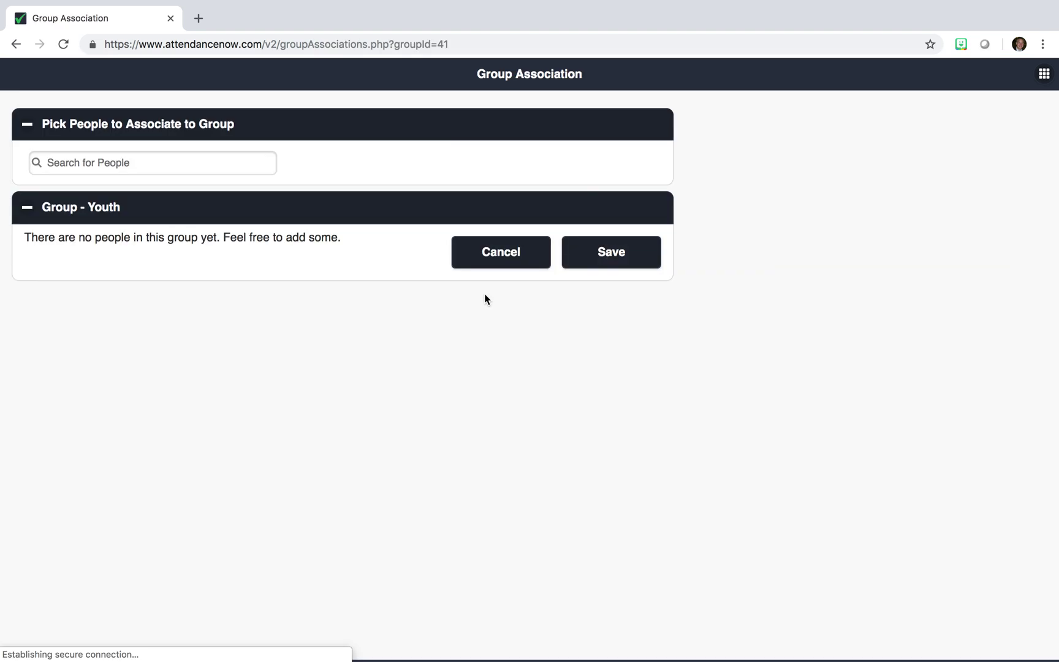
click(194, 162)
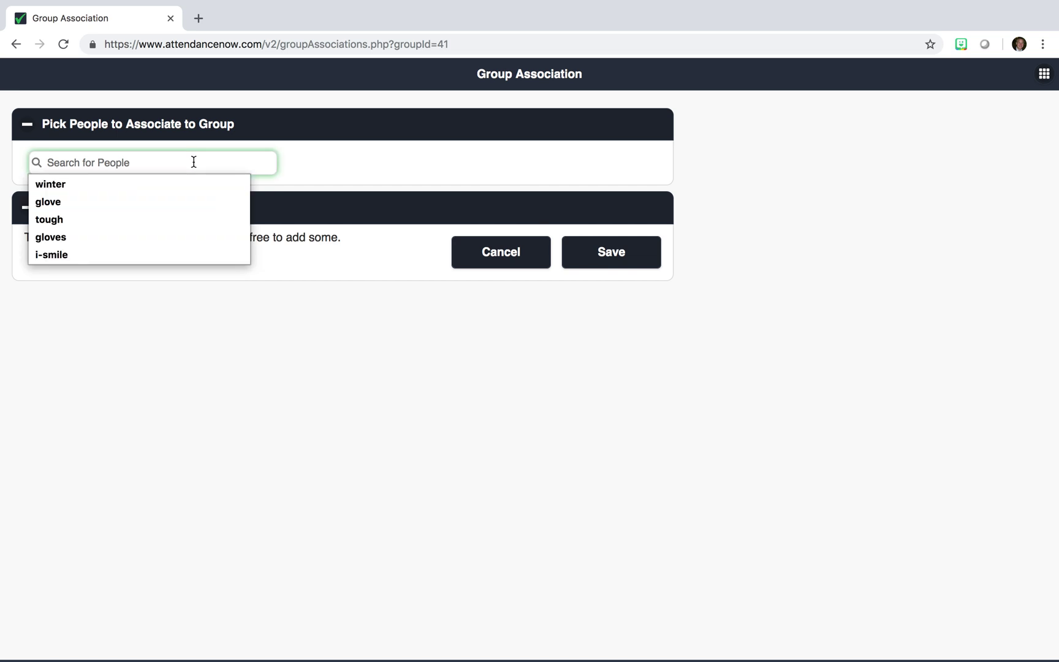
text(a)
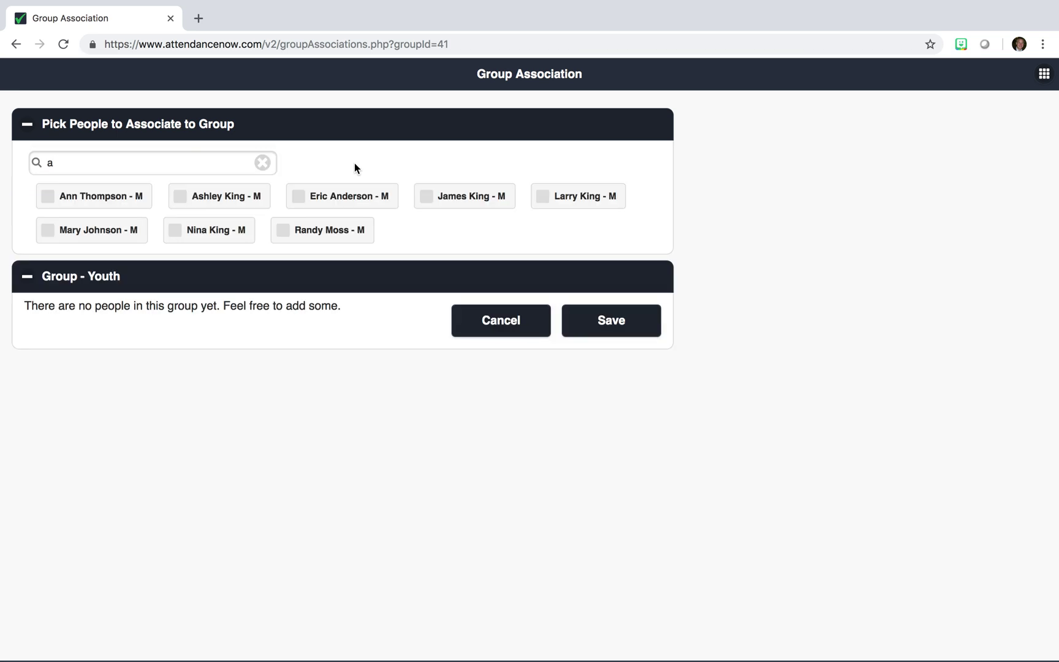
click(221, 198)
click(215, 232)
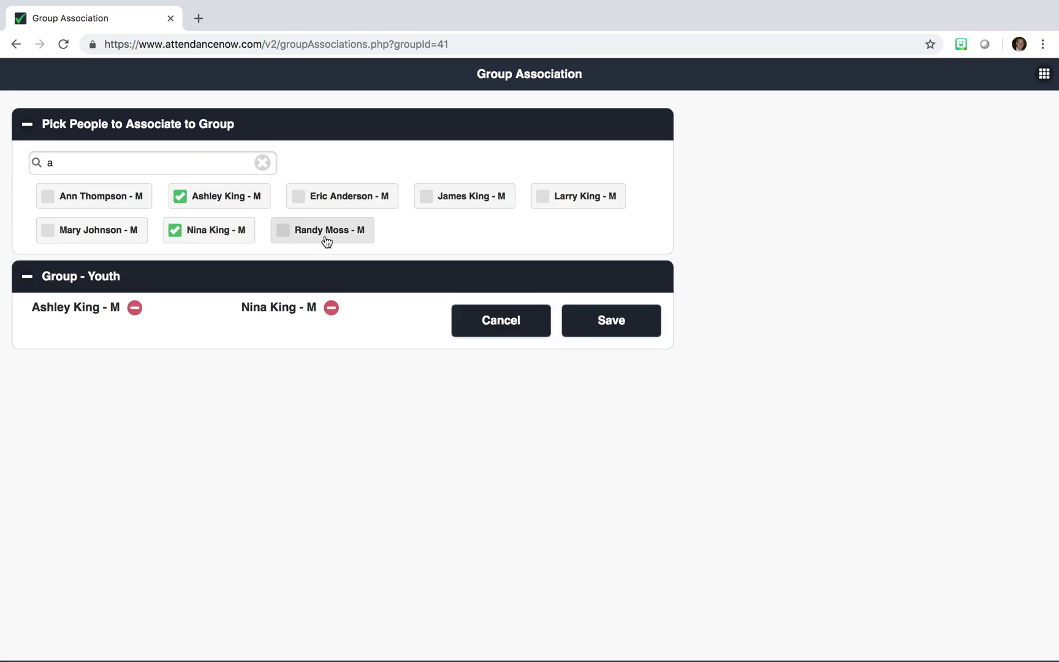
click(325, 236)
click(371, 195)
click(461, 201)
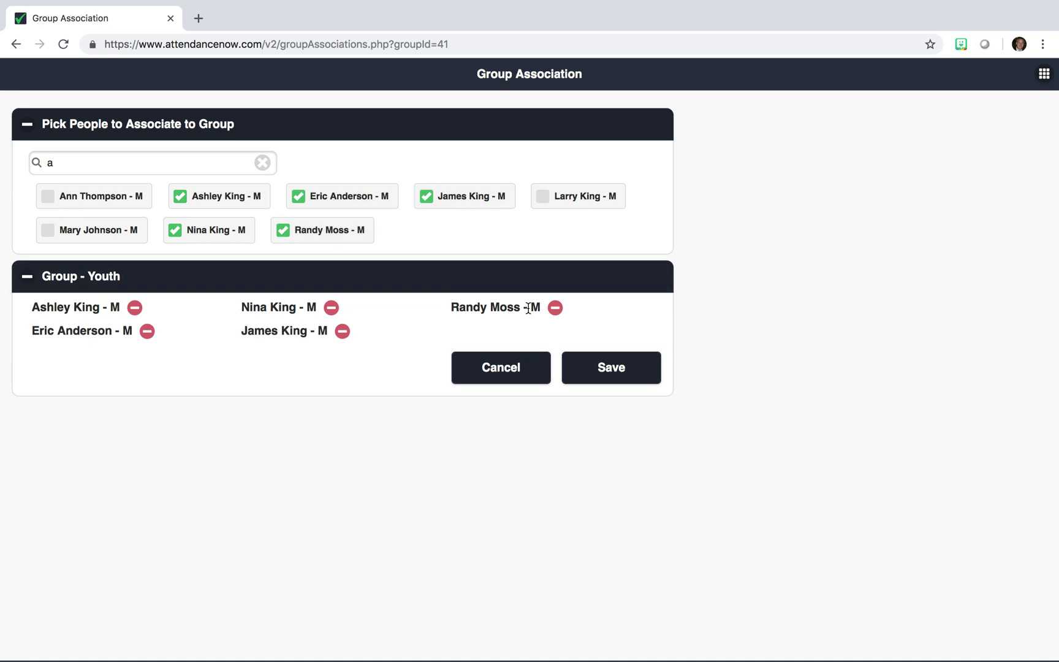
click(615, 368)
click(659, 126)
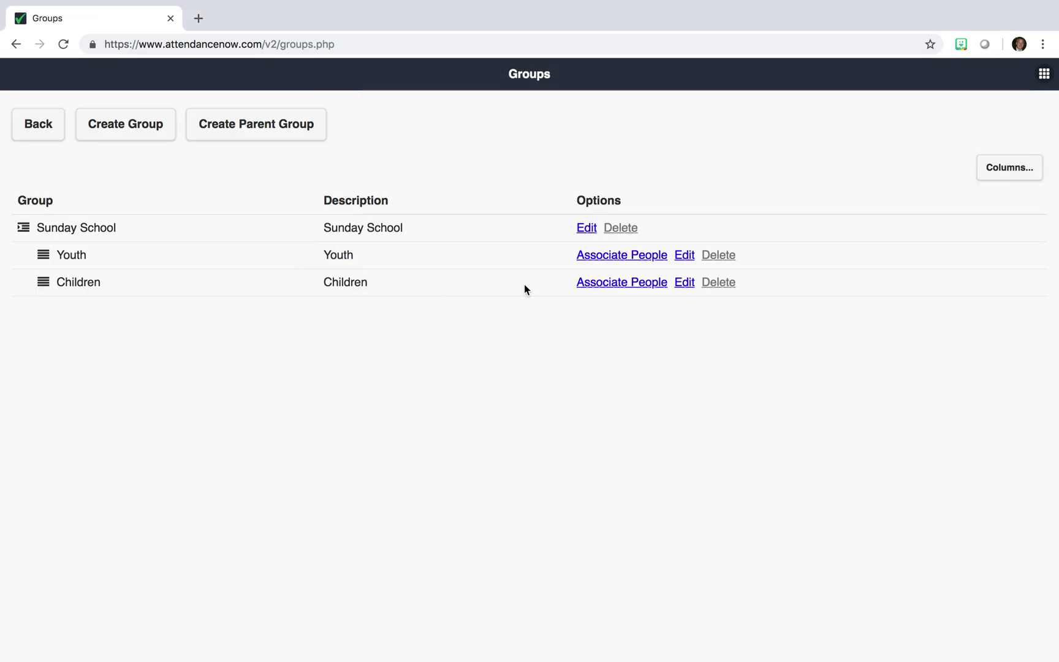
Step: Open the people association for the Children group and search for people matching "a"
click(624, 285)
click(242, 169)
text(b)
click(199, 167)
key(BackSpace)
text(a)
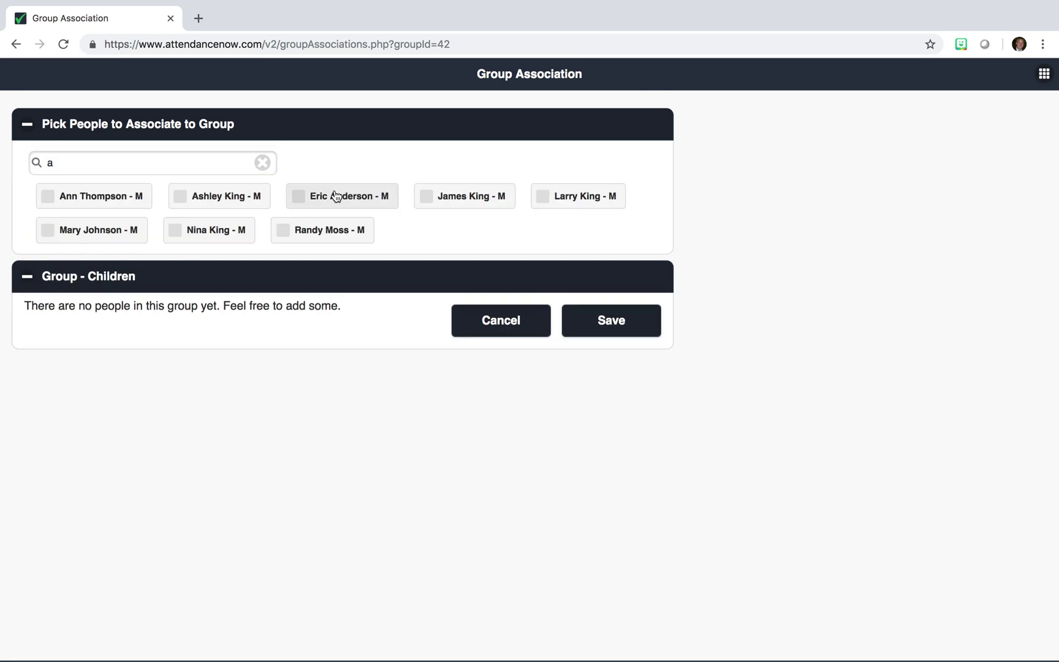
Step: Add the first, third, fifth, sixth and seventh matching people to the Children group and save the association
click(105, 203)
click(102, 233)
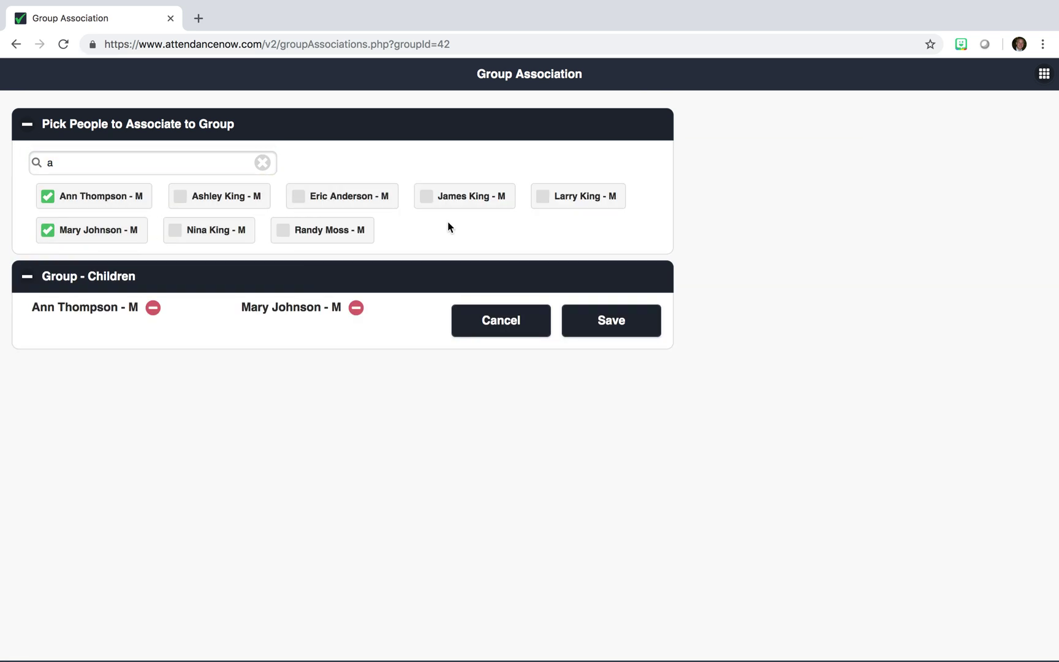
click(579, 198)
click(374, 196)
click(250, 236)
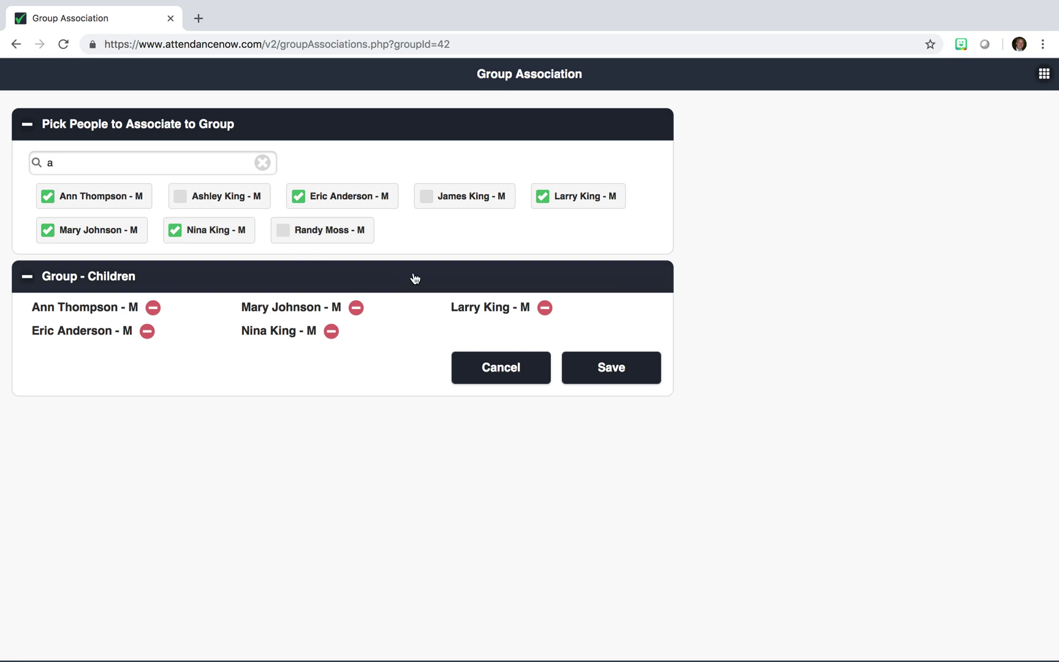
click(623, 369)
click(657, 135)
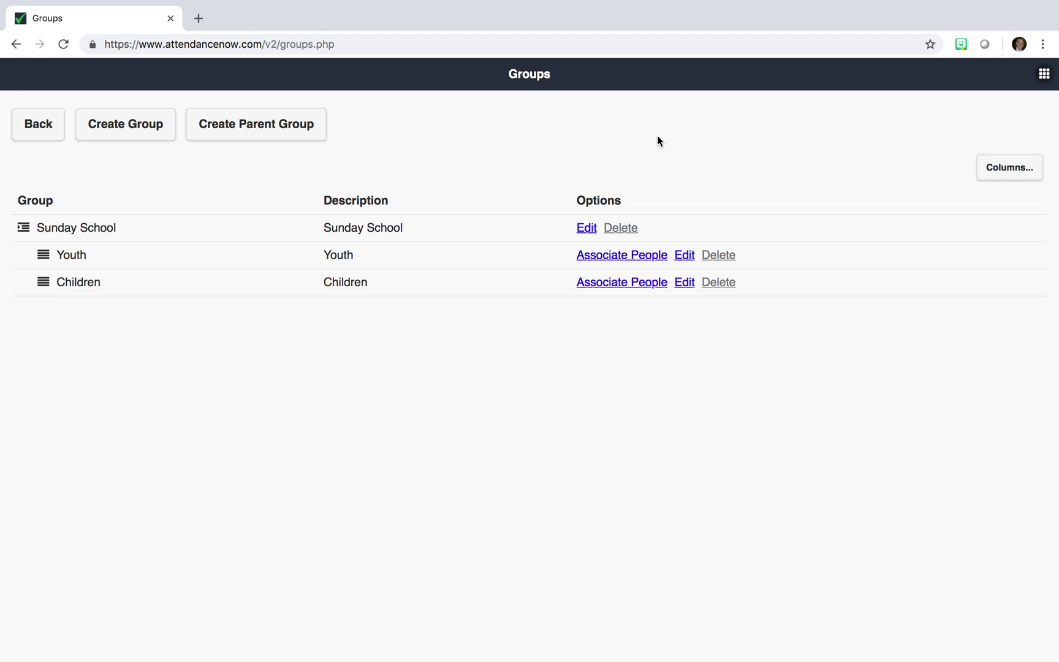
Step: Go to attendance taking, switch to the Sunday School group, and open its Youth subgroup
click(1044, 75)
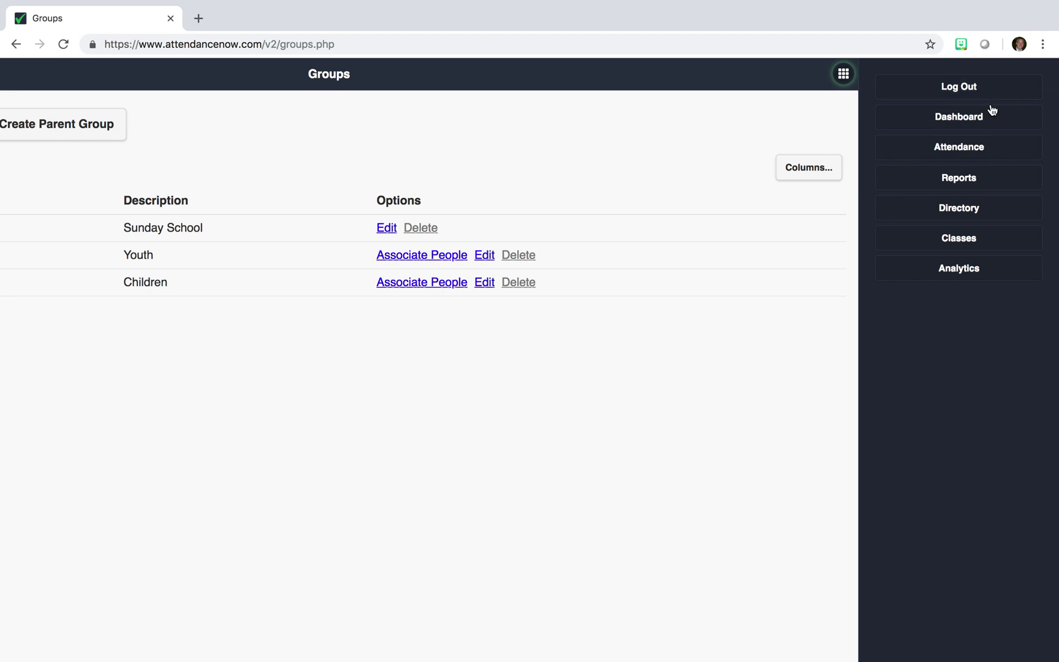
click(950, 151)
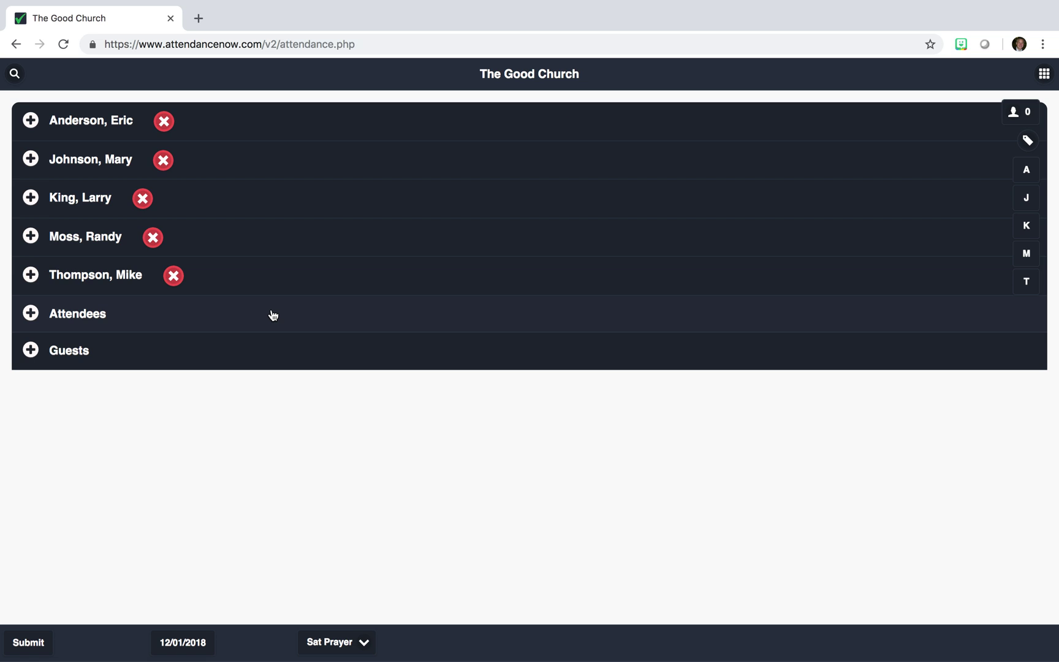
click(1042, 75)
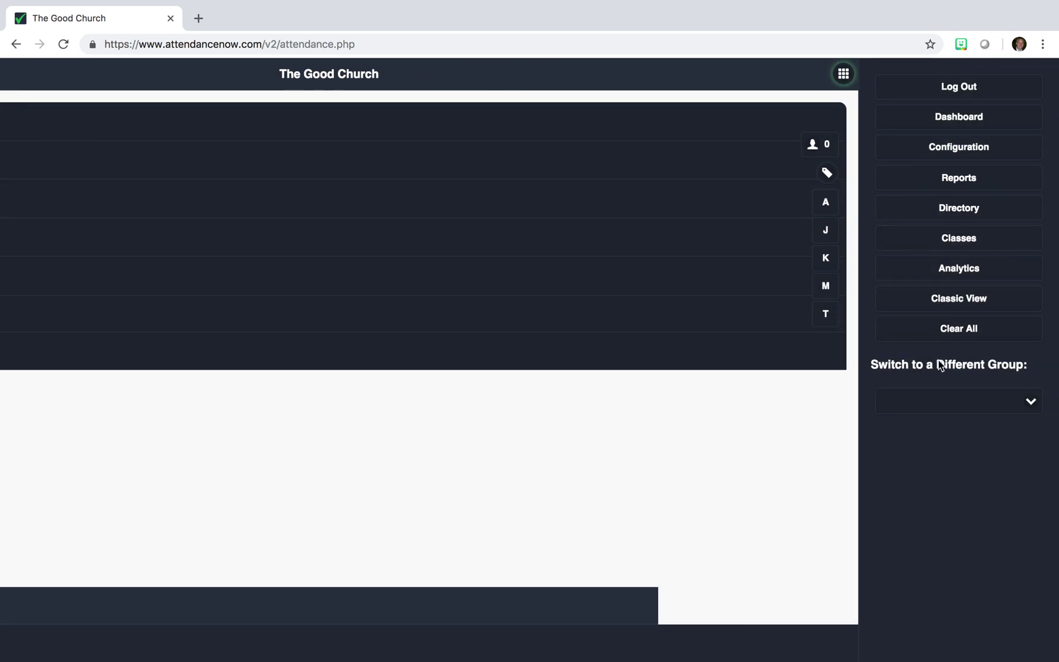
click(946, 402)
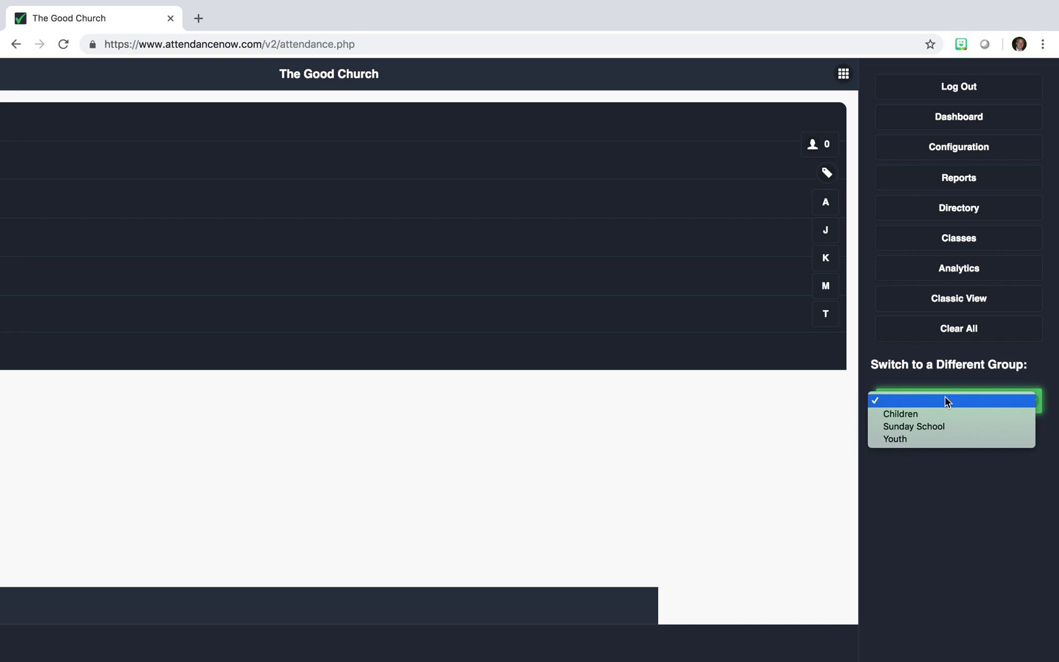
click(924, 426)
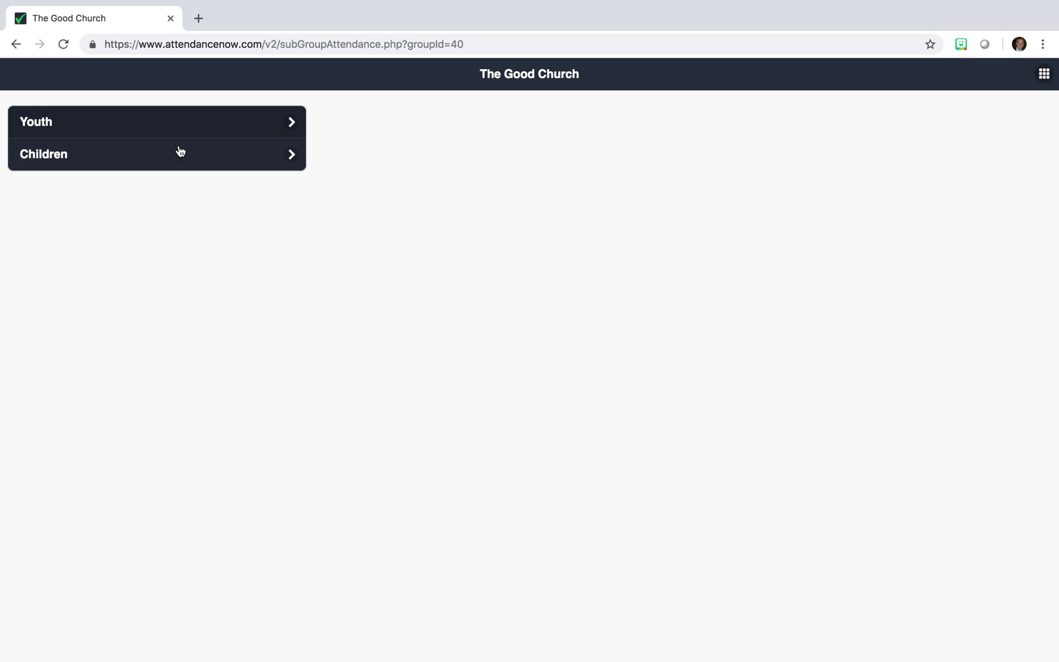
click(194, 133)
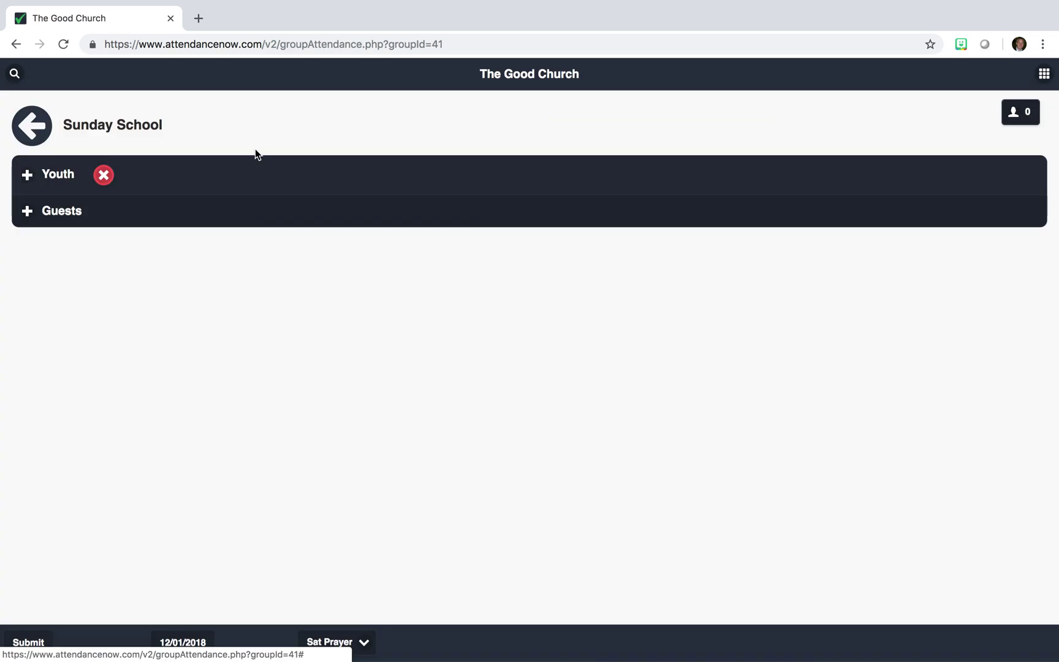
Step: Look over the Youth member list and the guest entry section on the attendance page
click(169, 177)
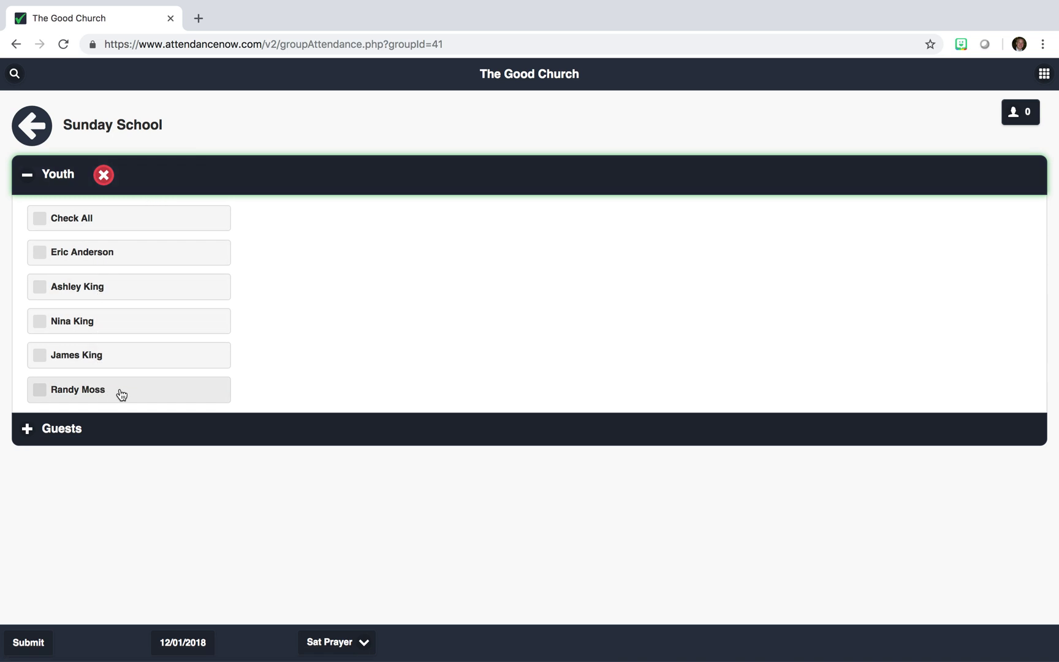
click(116, 427)
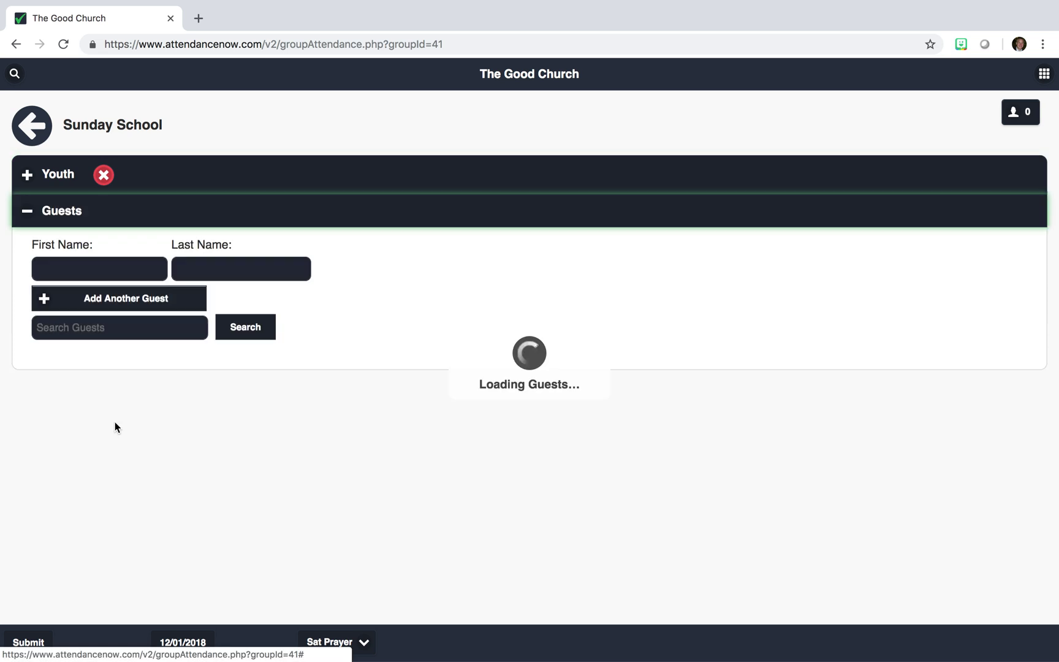
click(153, 181)
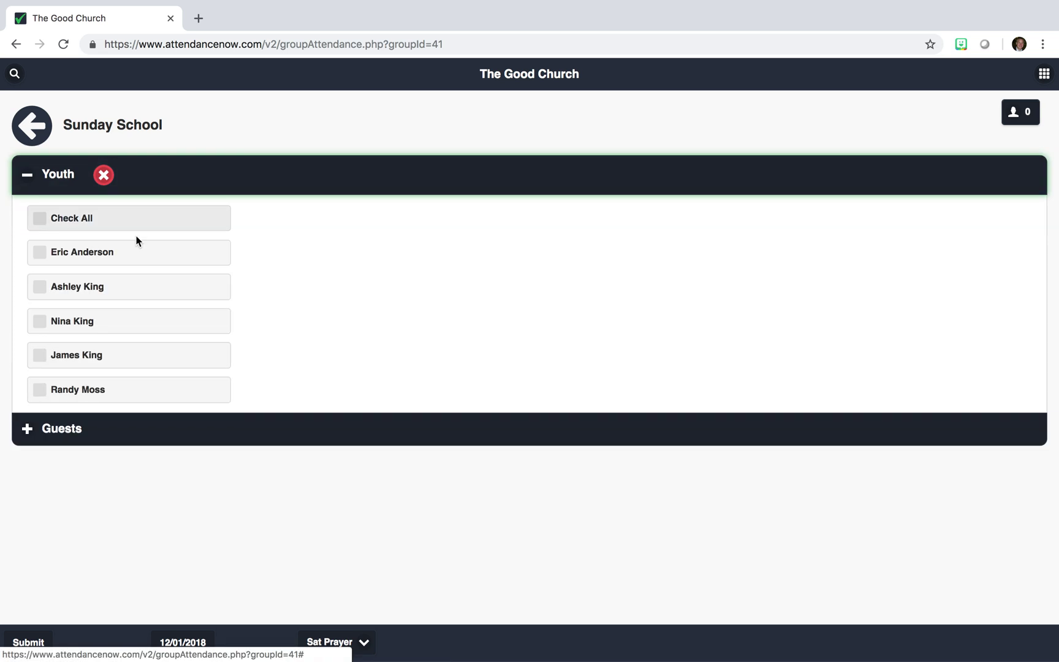
Step: Mark the first four listed Youth members as present and submit the attendance
click(122, 258)
click(118, 288)
click(117, 319)
click(113, 354)
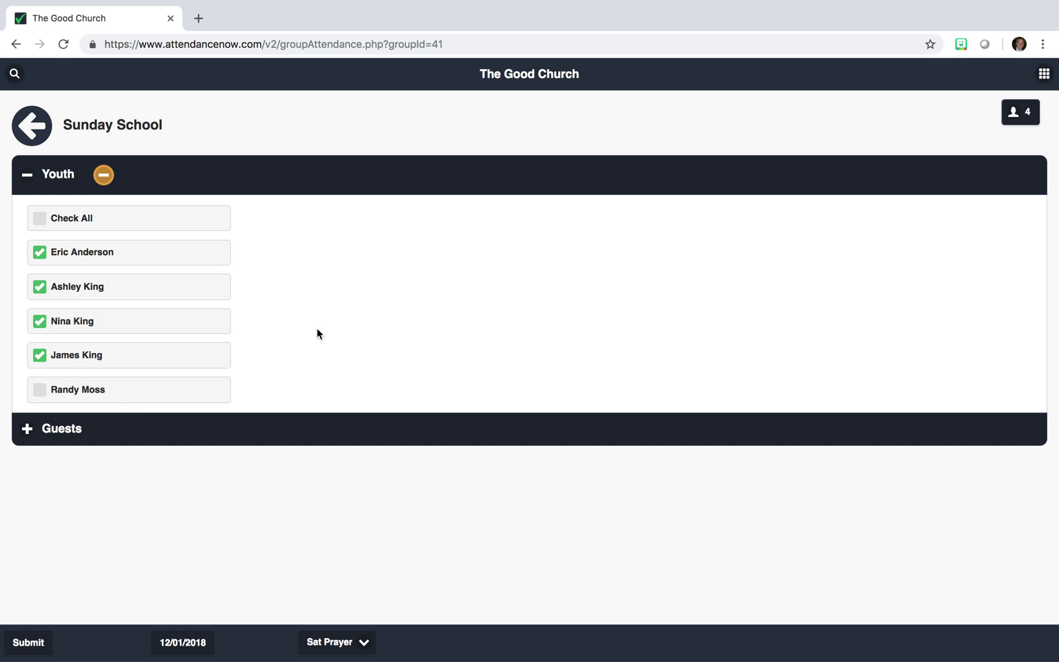
click(37, 649)
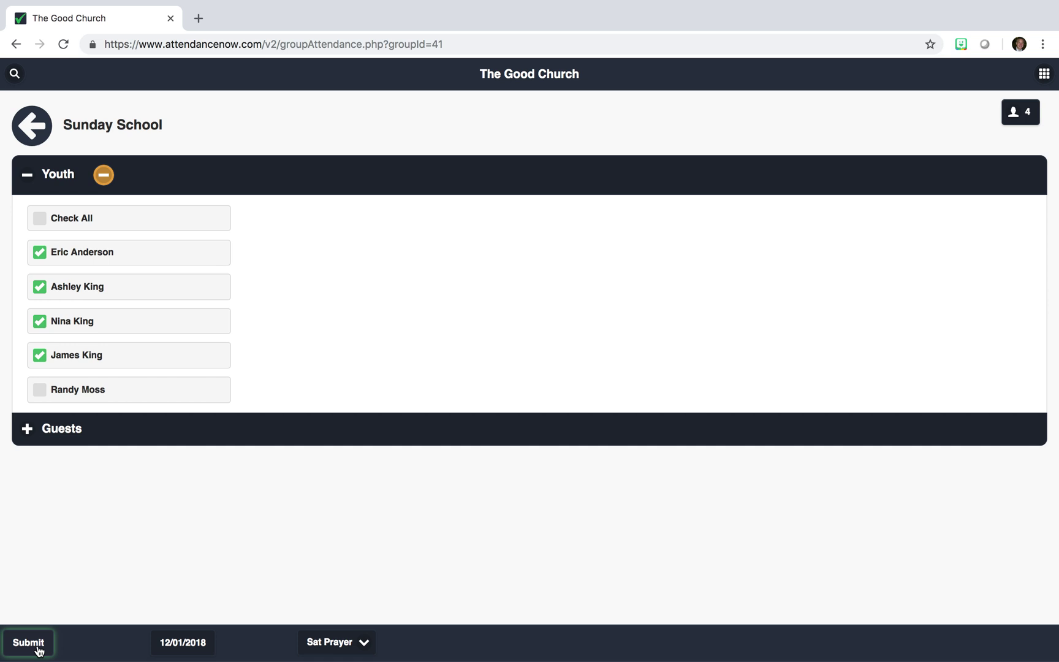
click(530, 396)
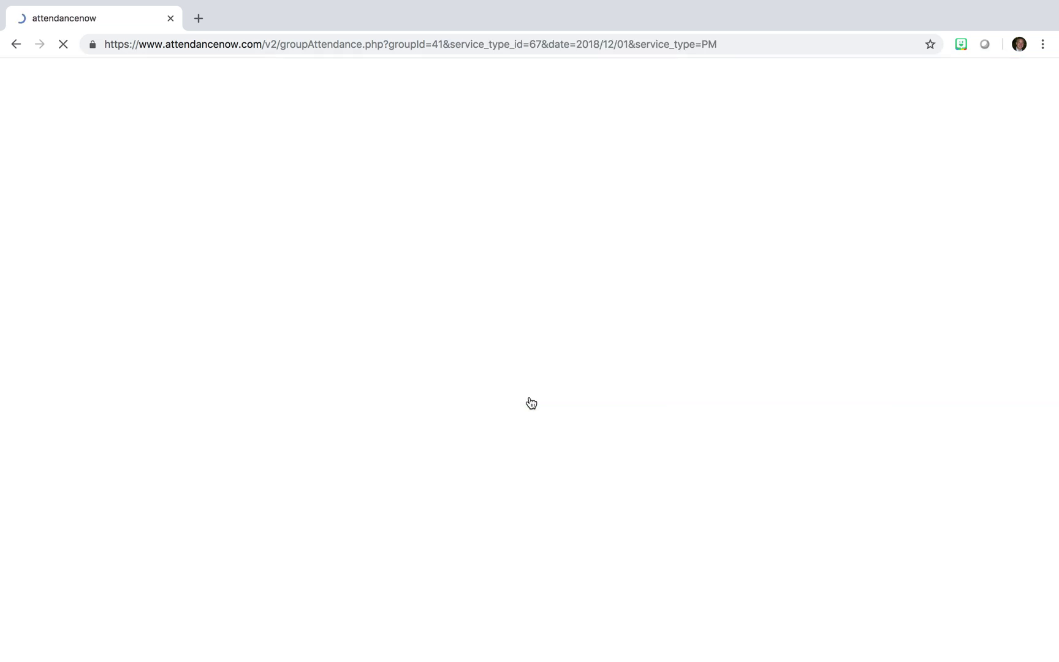
Step: Return to the subgroup list, open Children, mark its fourth and fifth listed members as present, and submit the attendance
click(38, 138)
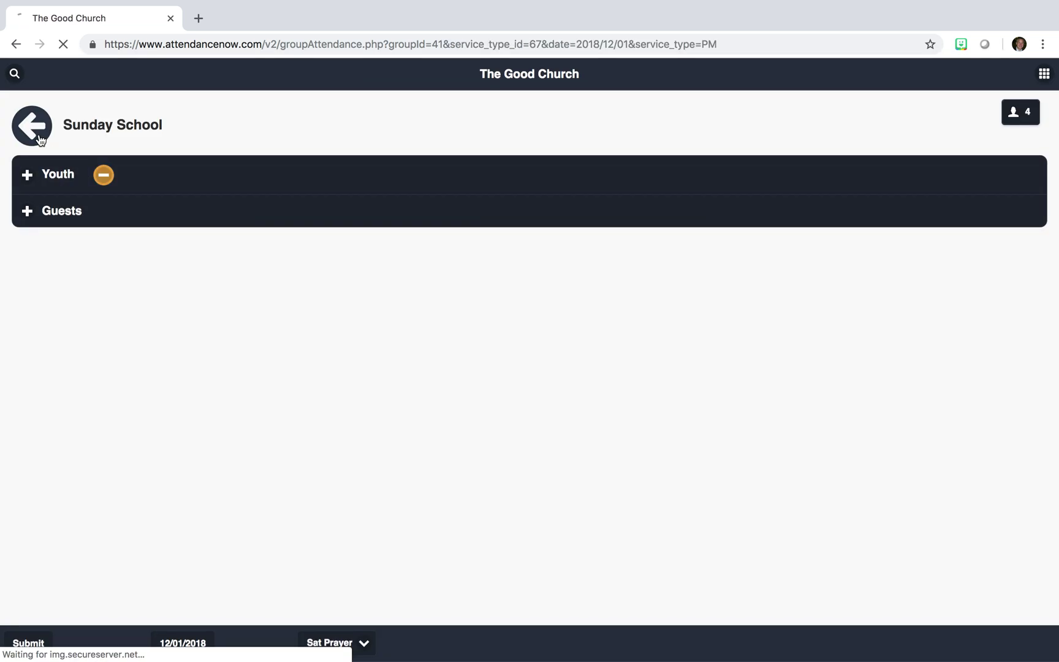
click(102, 168)
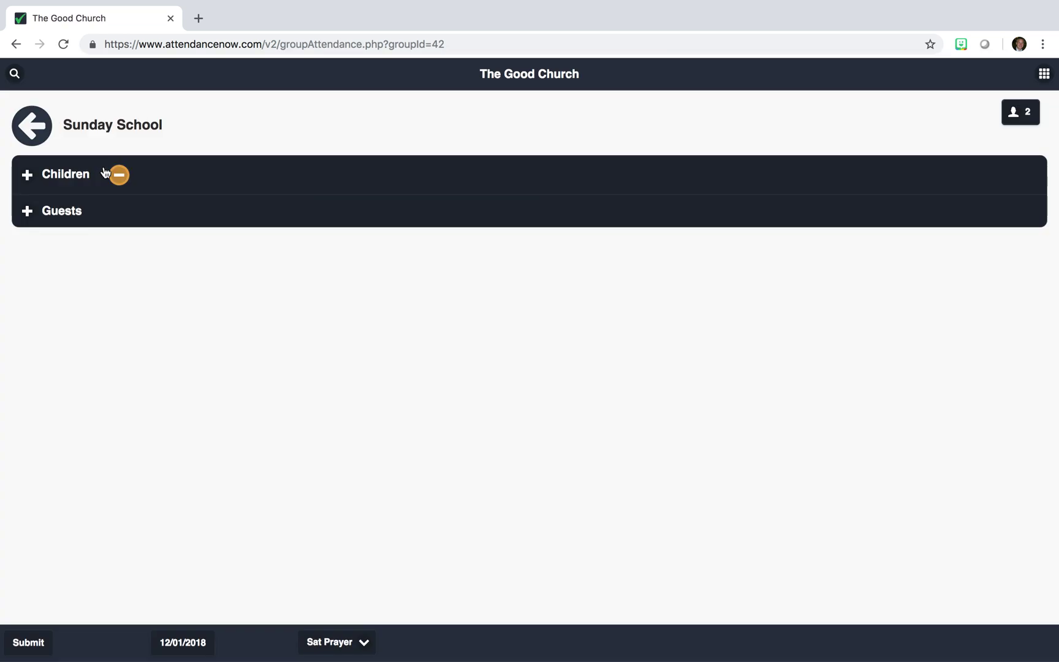
click(182, 181)
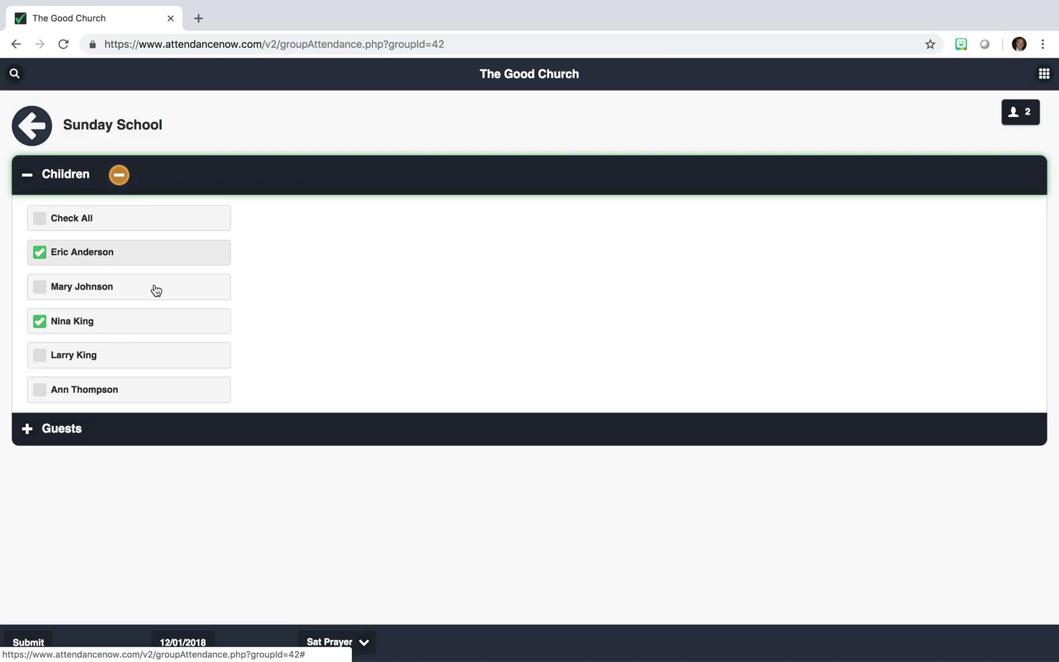
click(106, 363)
click(97, 400)
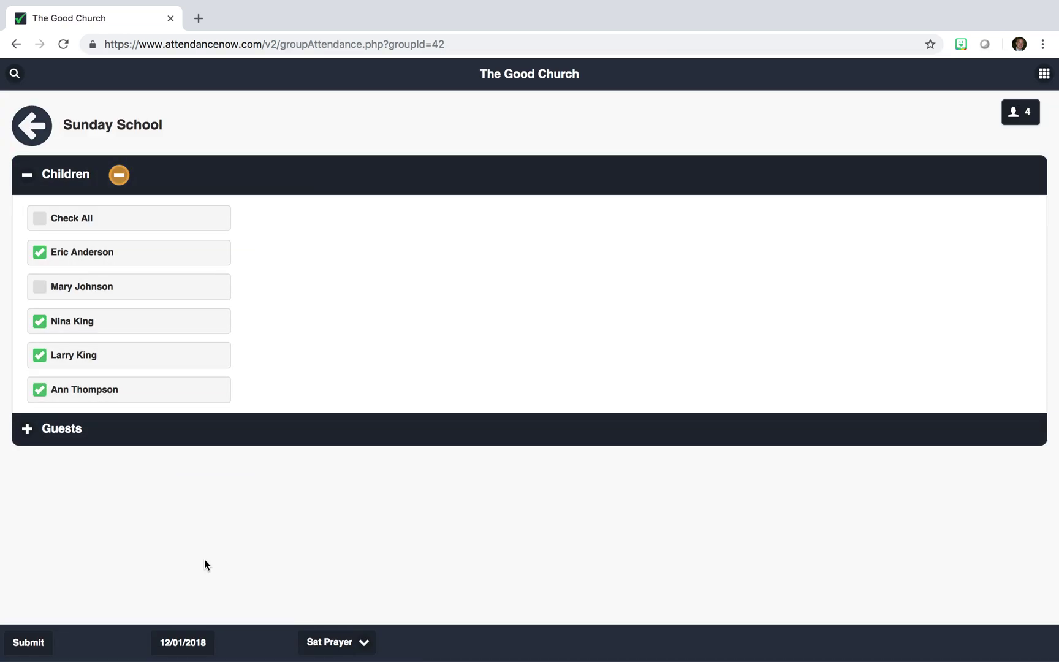
click(28, 642)
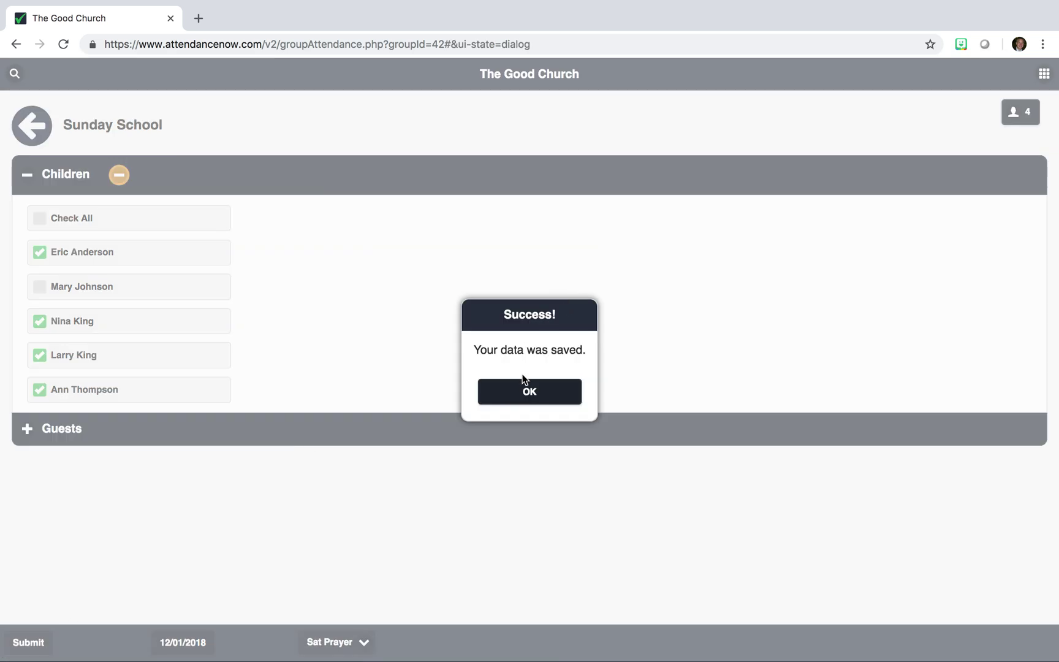
click(521, 390)
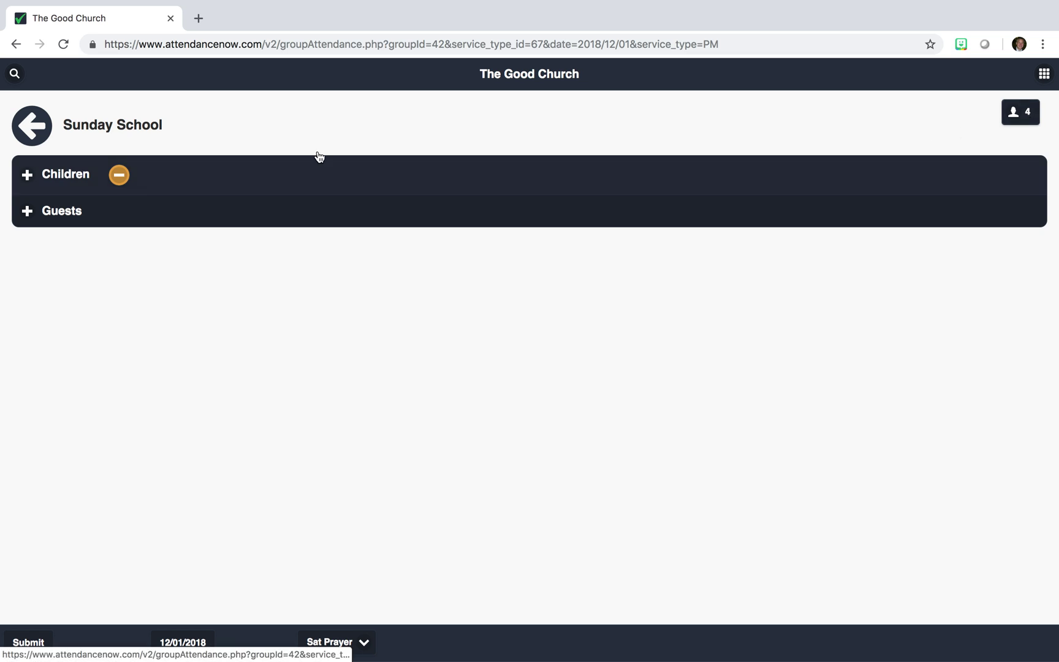
Step: Reopen the Youth subgroup to review its members' attendance marks, and return to the subgroup list
click(42, 131)
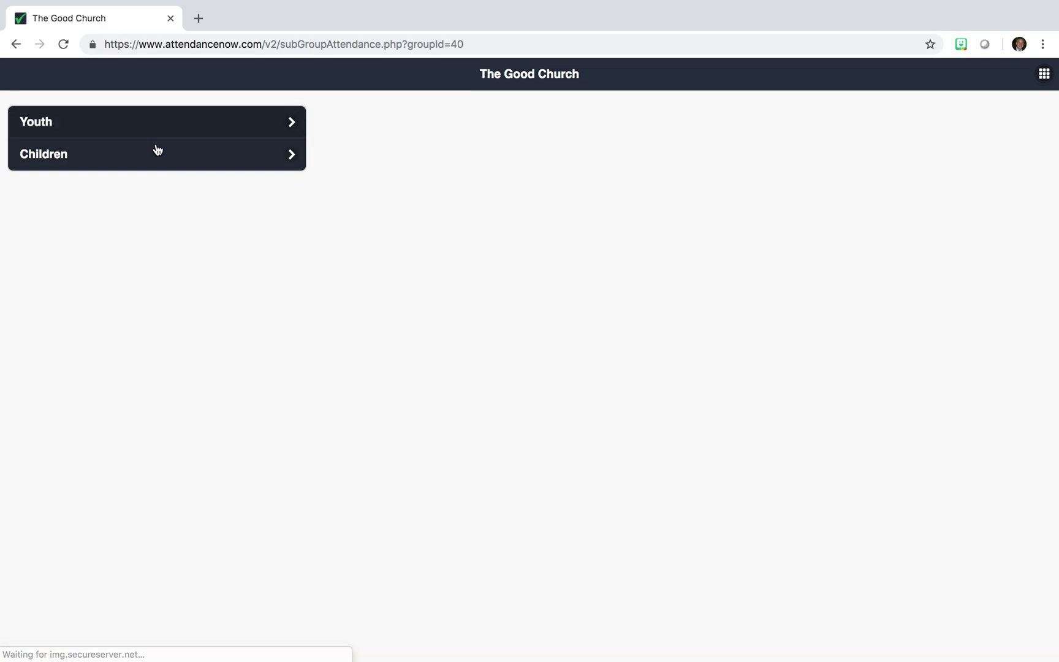
click(130, 124)
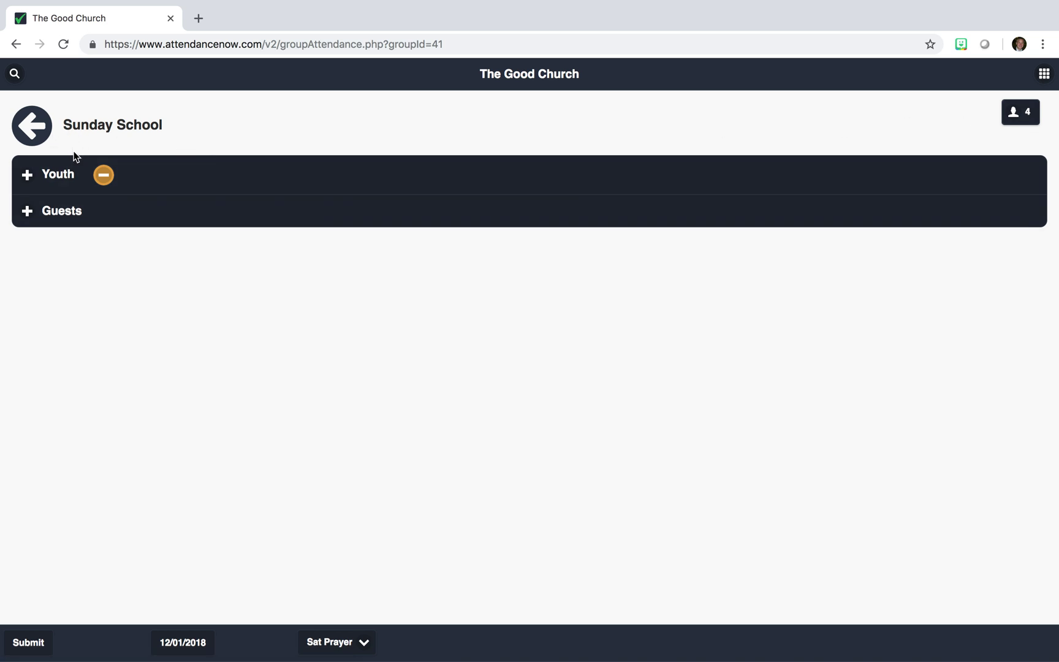
click(71, 173)
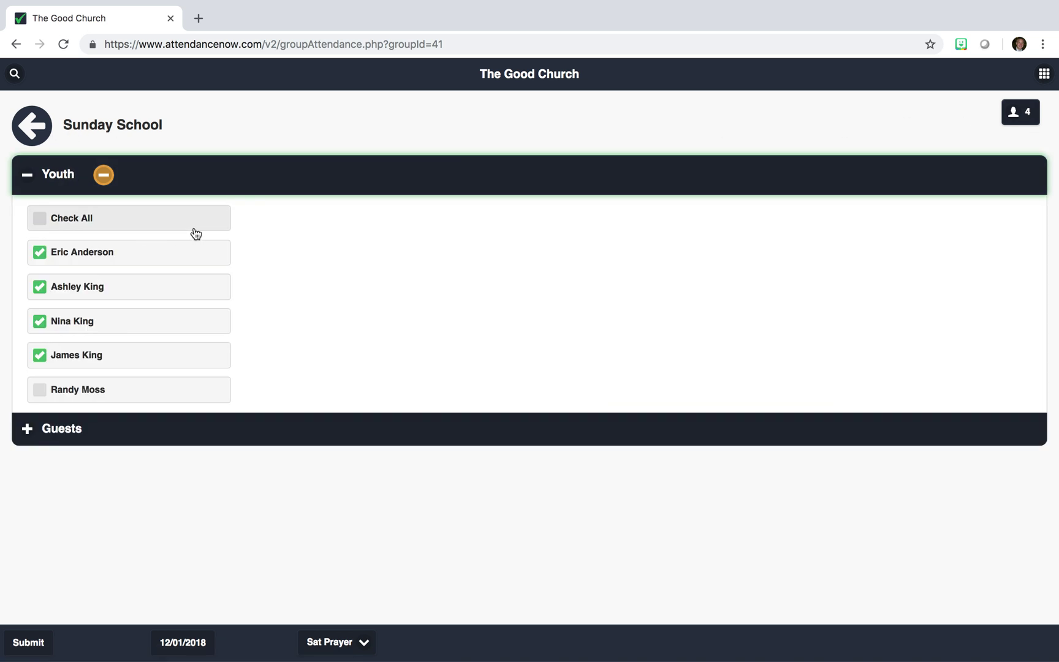
click(33, 135)
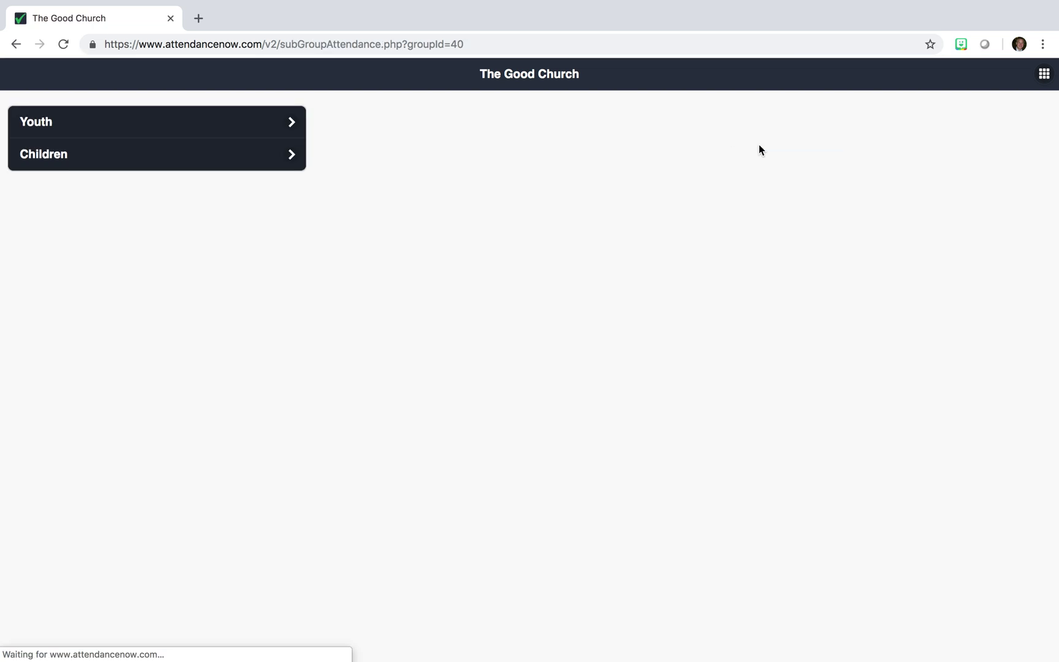
Step: Switch from the Sunday School group to the main church attendance list by choosing the blank group option
click(1044, 74)
click(940, 341)
click(924, 315)
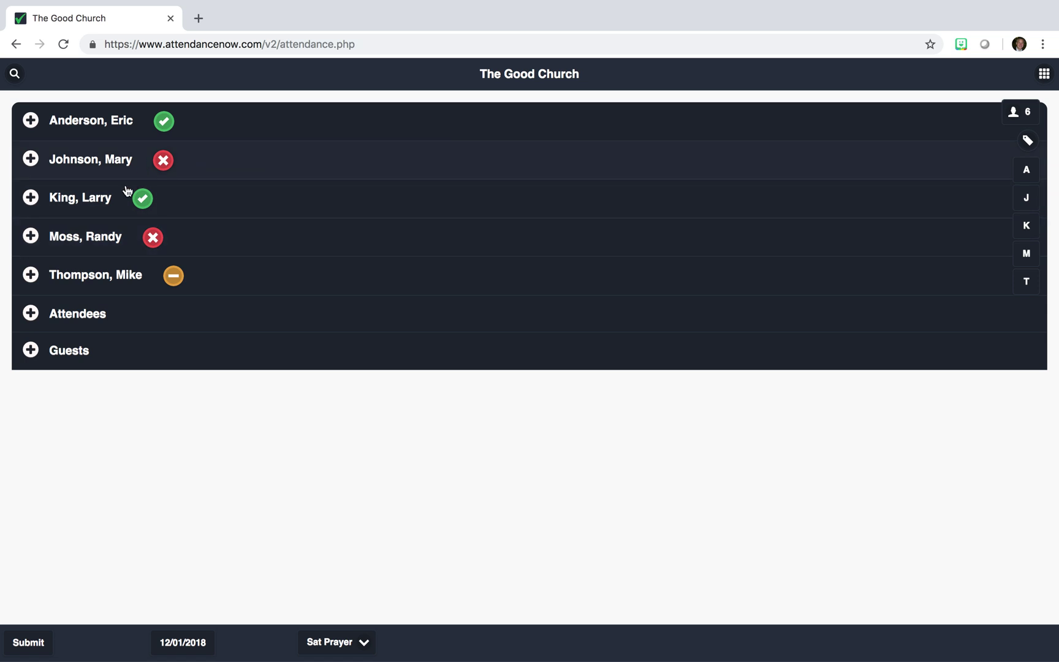
Step: Switch back to the Sunday School group and open its Youth subgroup
click(1043, 74)
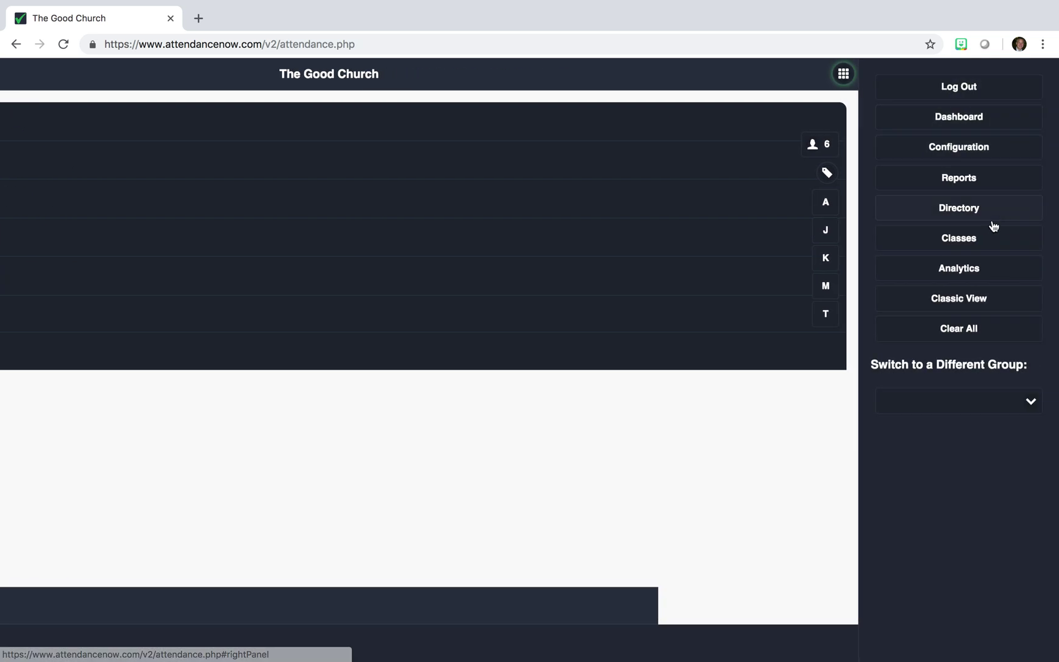
click(929, 409)
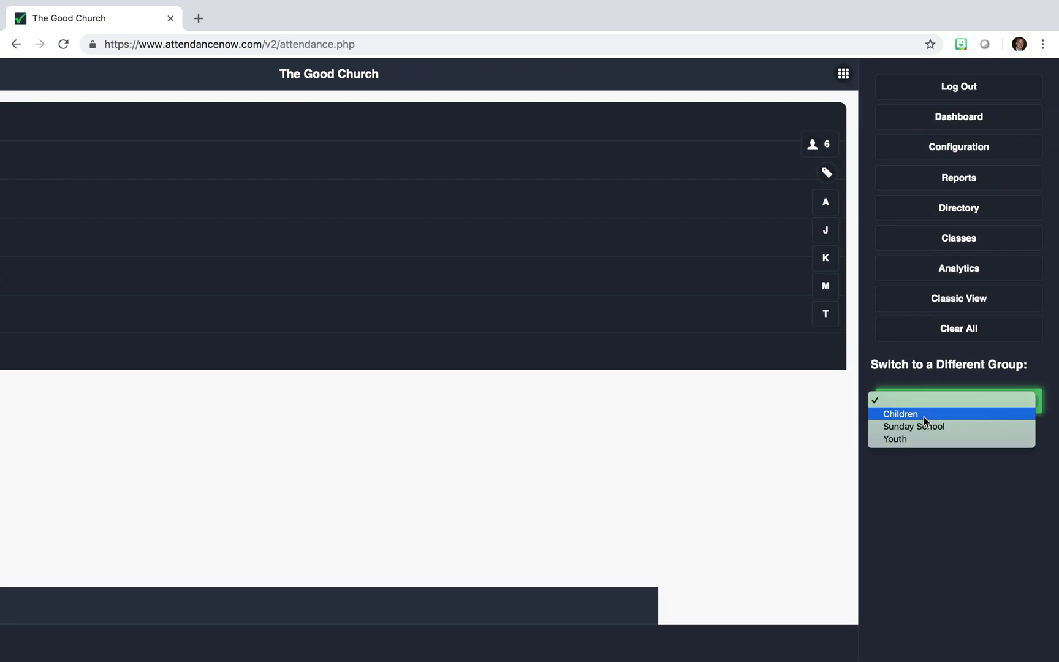
click(917, 432)
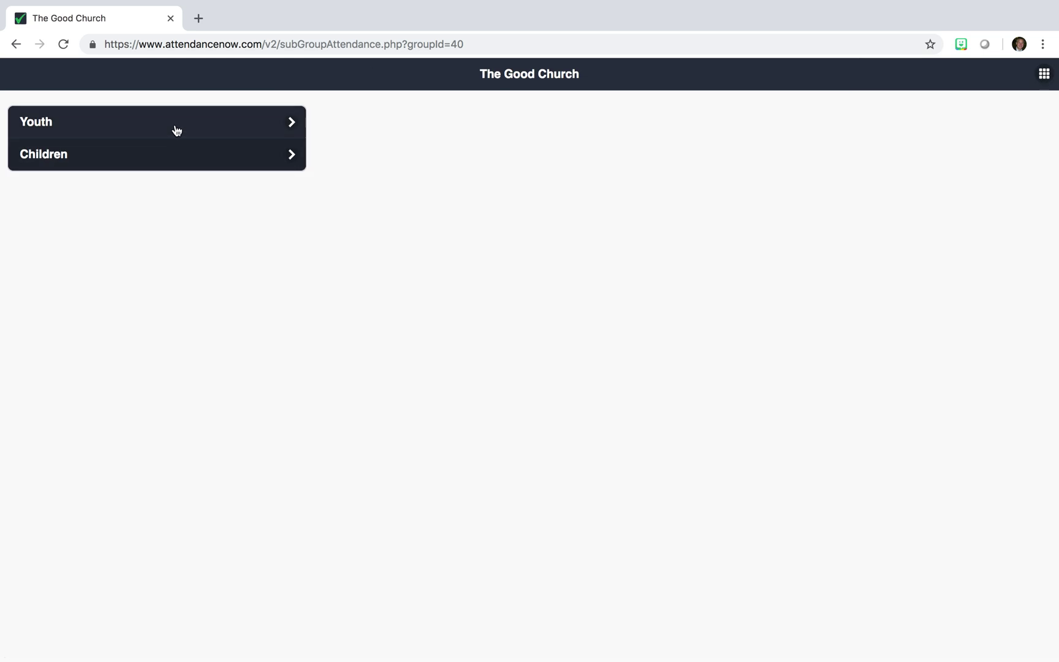
click(140, 121)
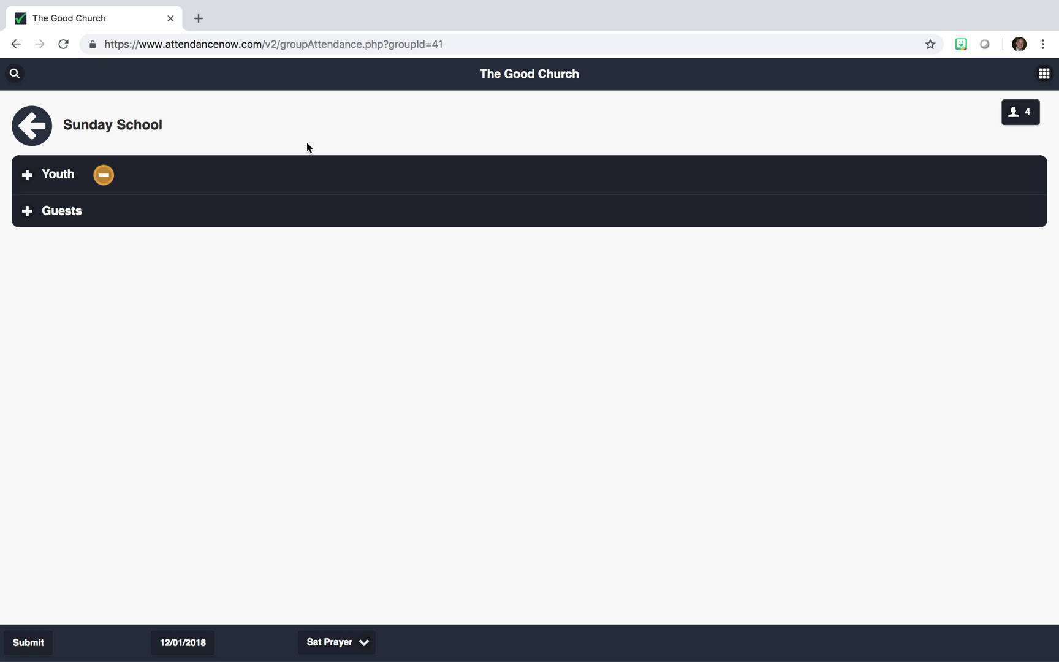
Step: Calculate the 12/01/2018 service report for Sat Prayer and examine the attendance counts for Sunday School and its subgroups
click(1044, 73)
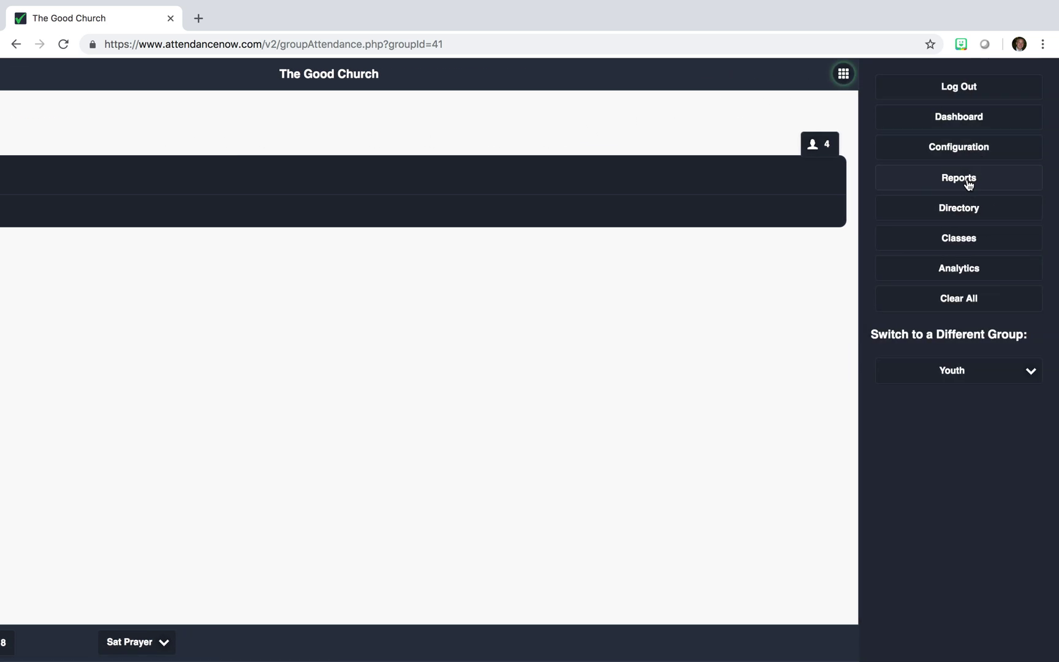
click(967, 185)
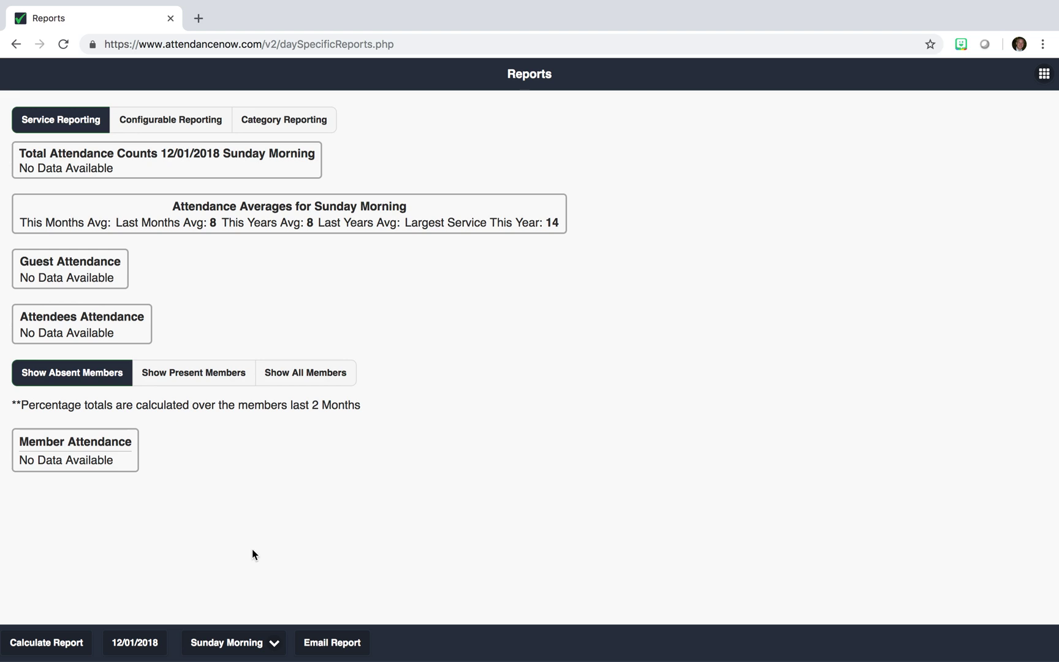
click(230, 641)
click(226, 622)
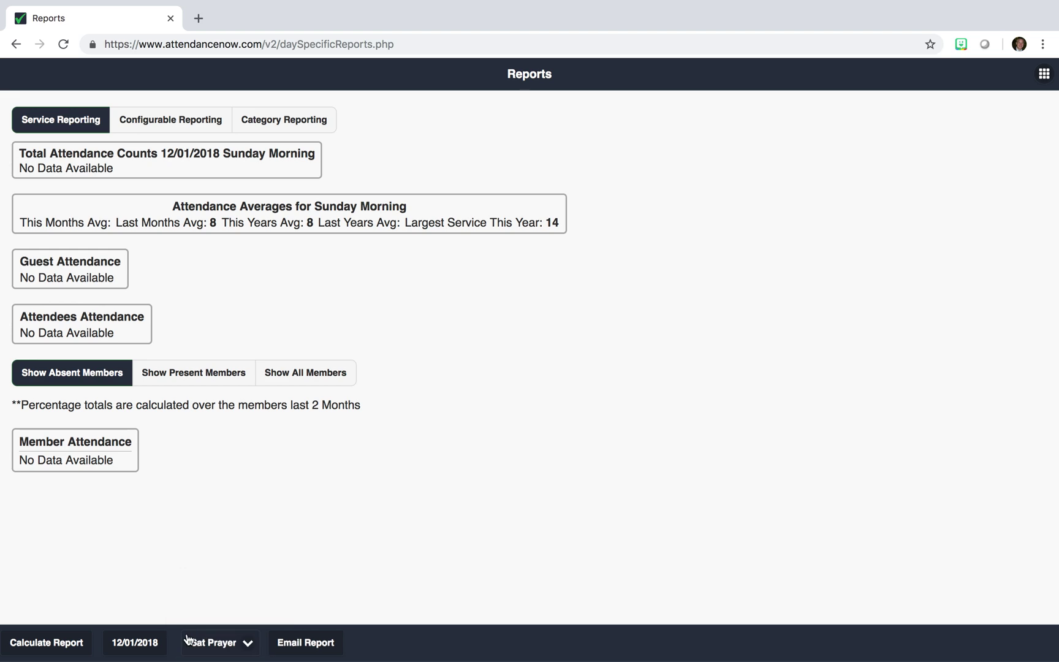
click(18, 644)
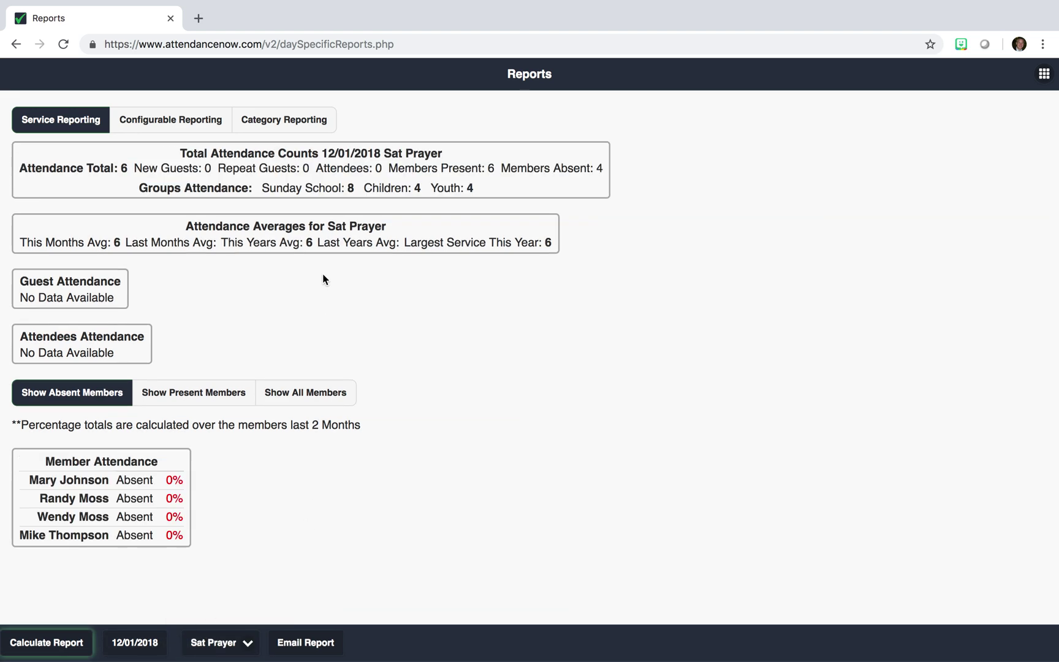
drag(139, 187, 359, 190)
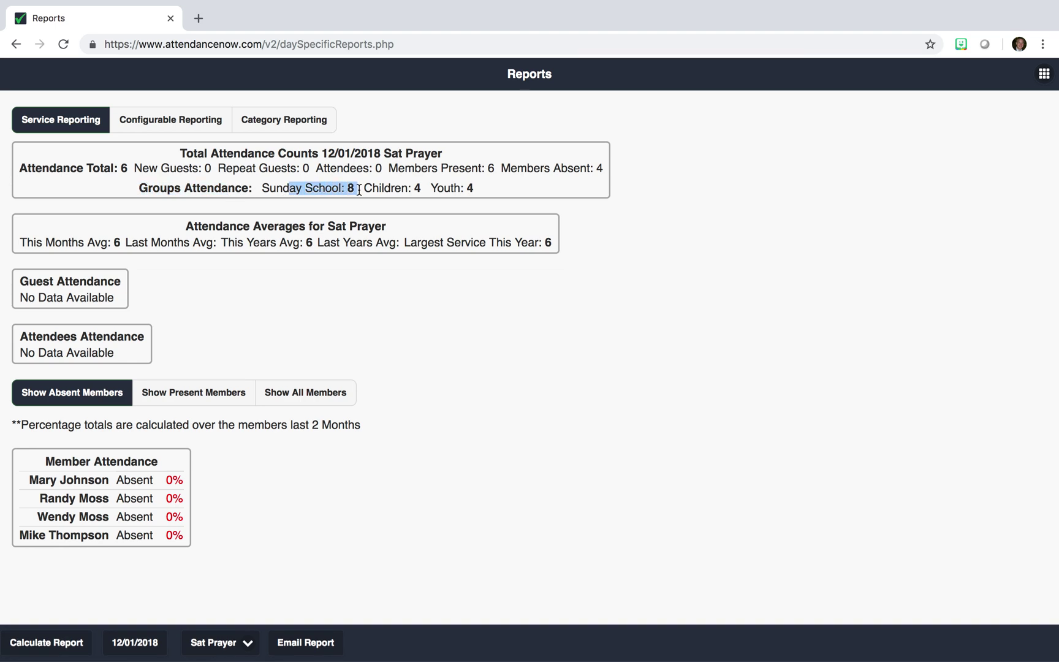
click(426, 190)
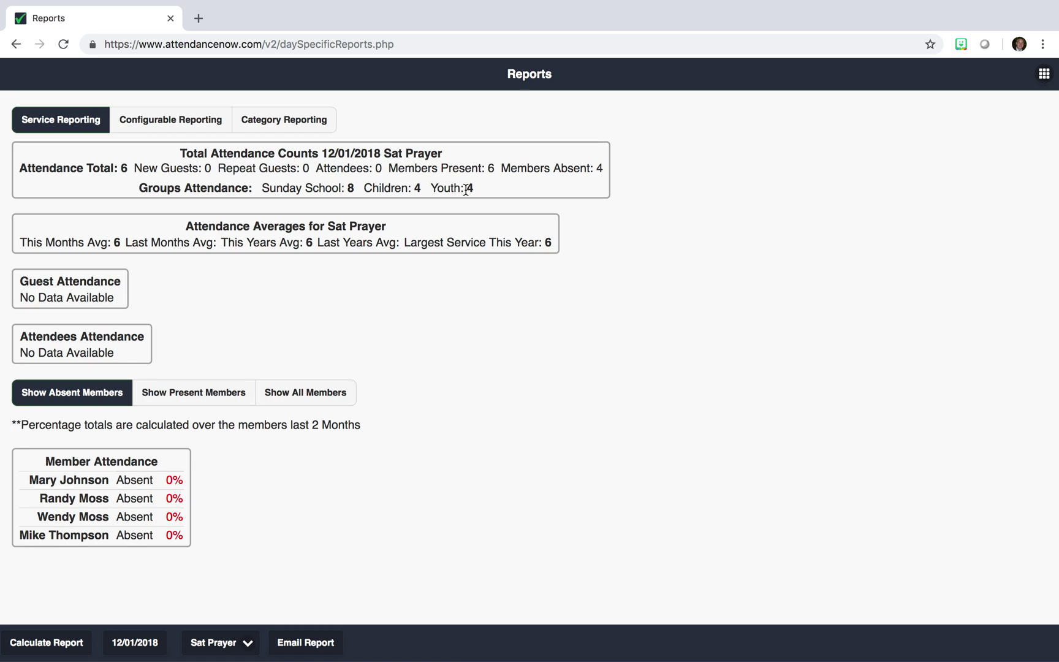
Step: Return to the dashboard and open group management in the configuration
click(1043, 73)
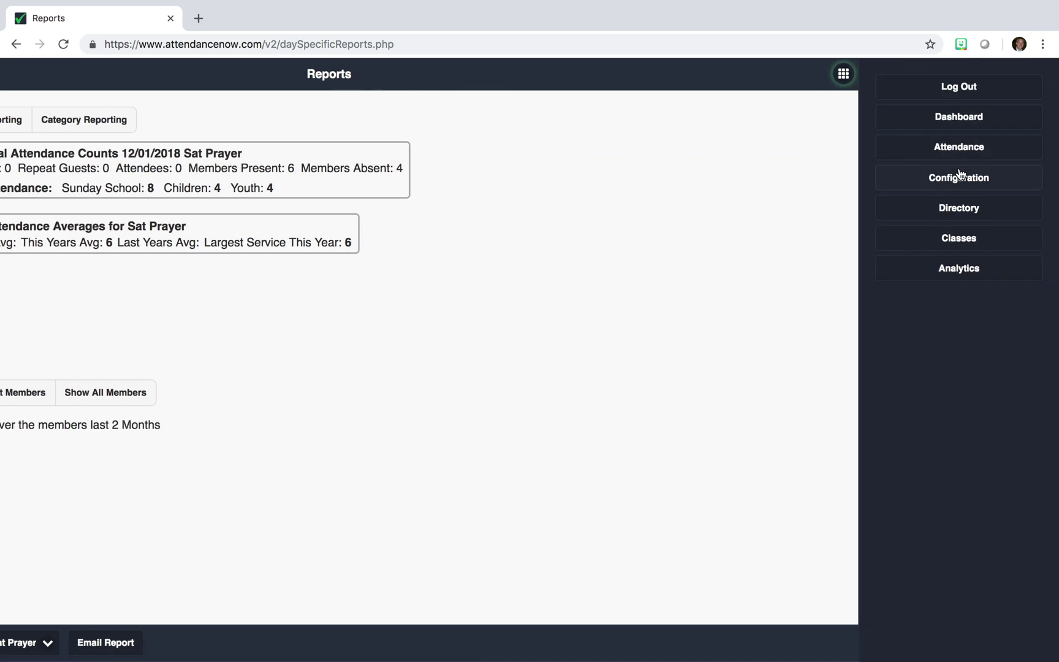
click(965, 118)
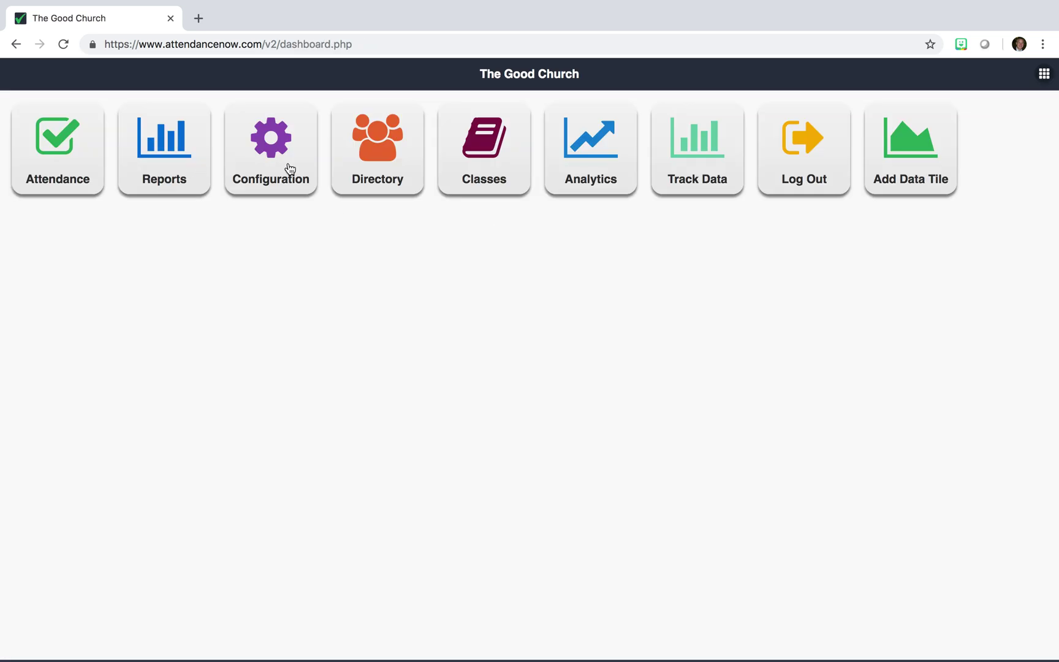
click(289, 172)
click(195, 399)
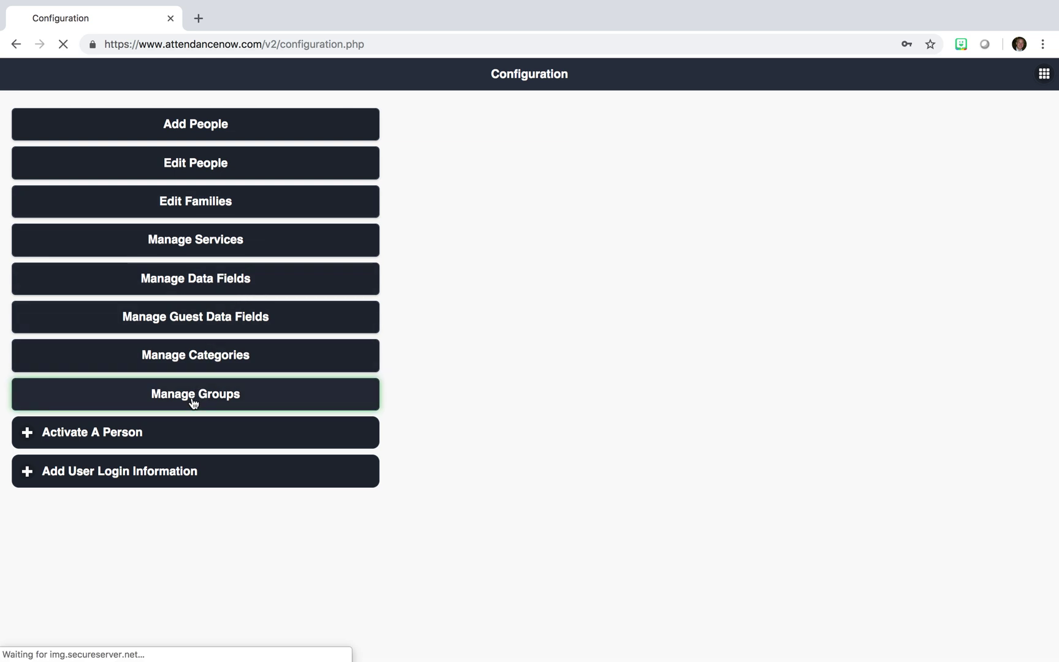